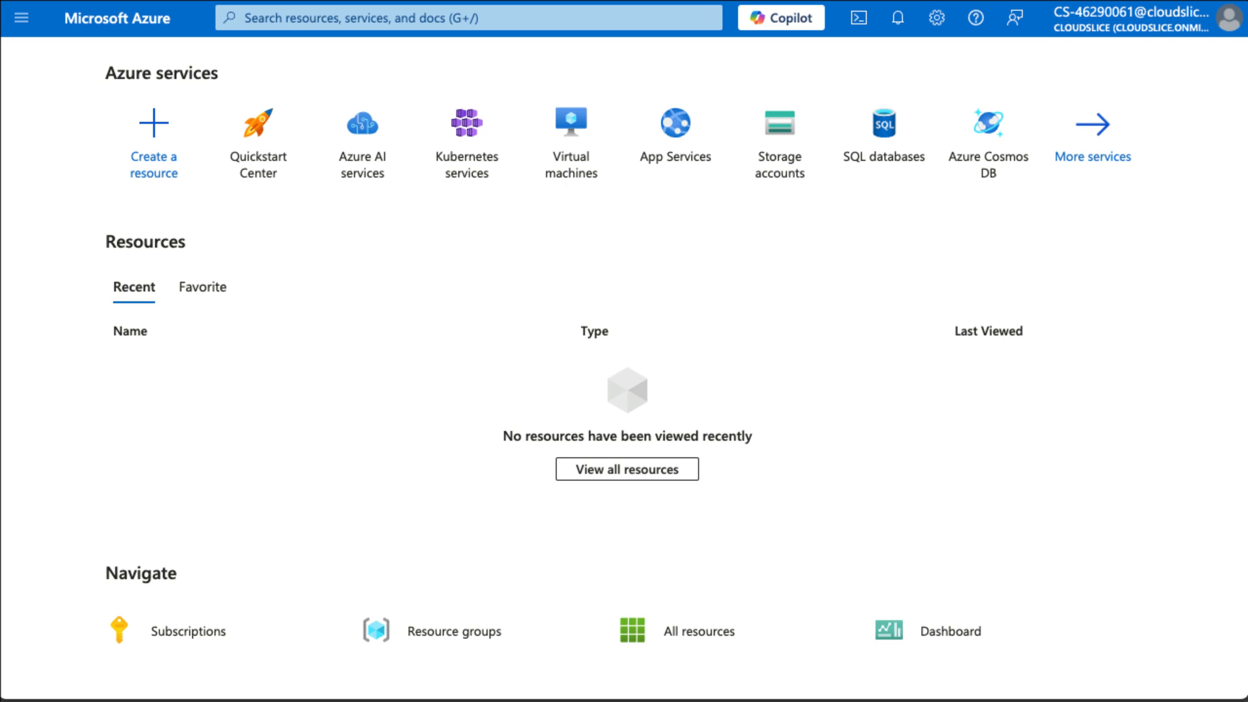
Start a new storage account named storage46290061 and set its redundancy to Locally-redundant storage (LRS).
click(771, 130)
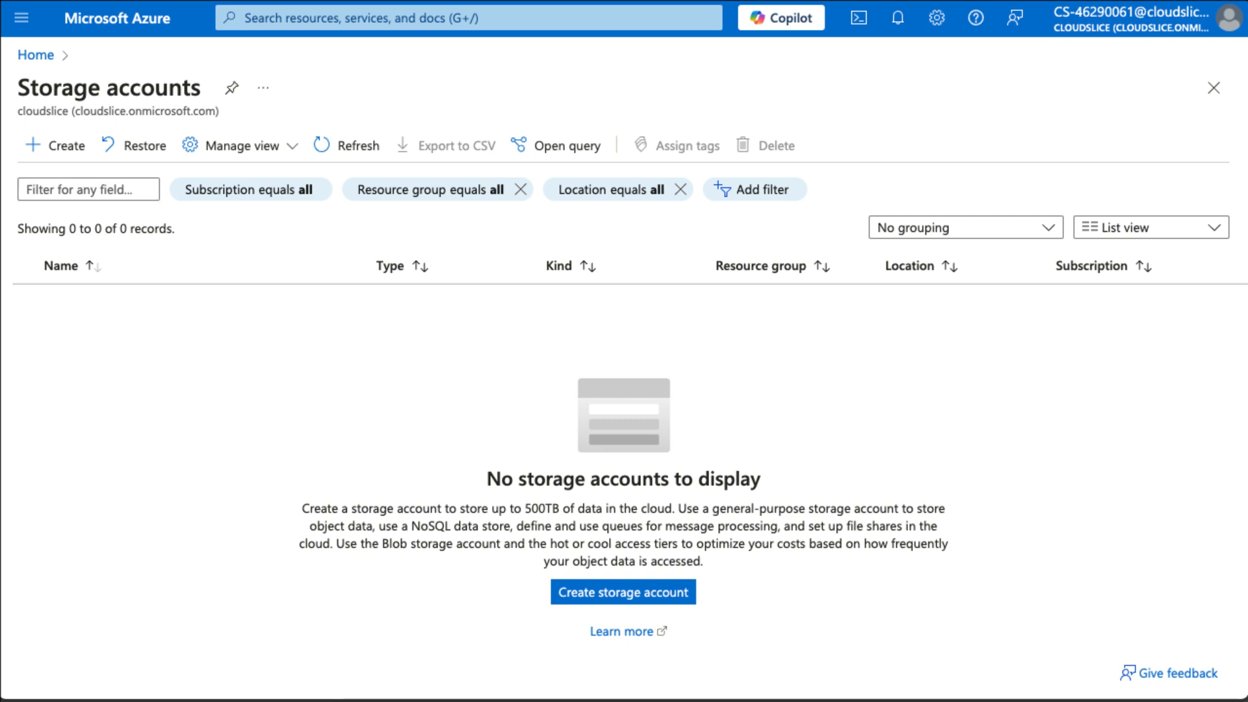
click(601, 593)
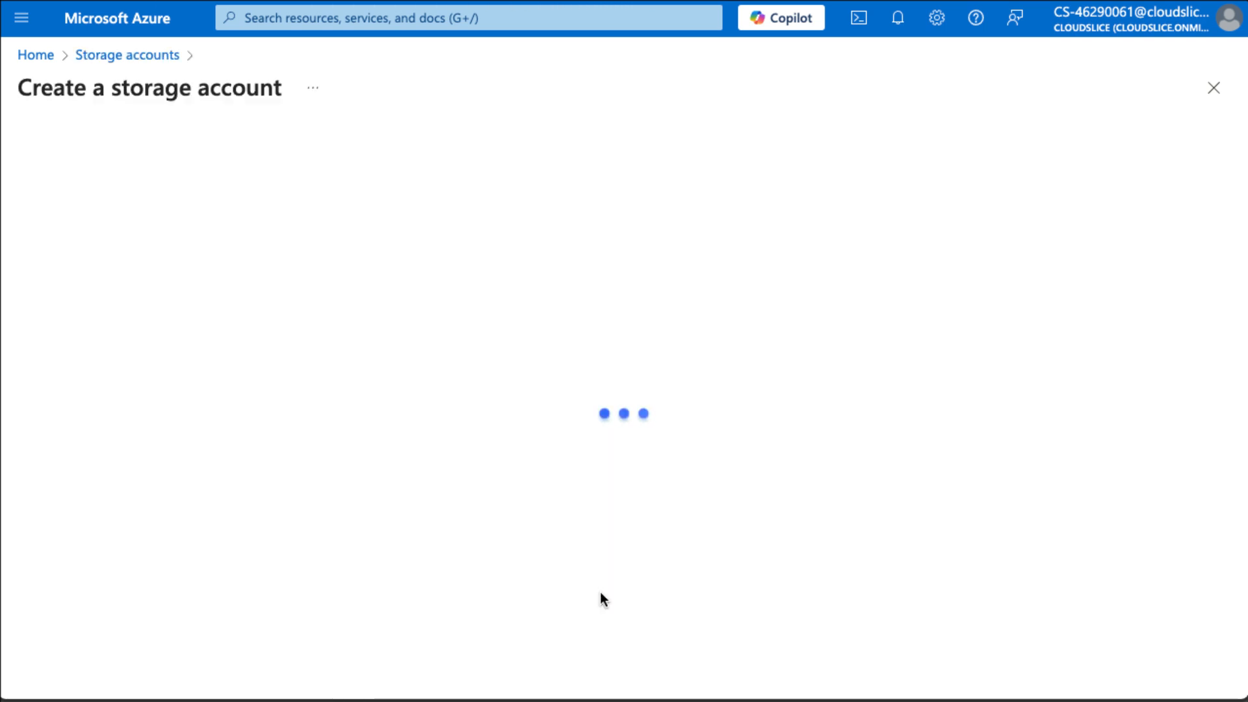
click(426, 515)
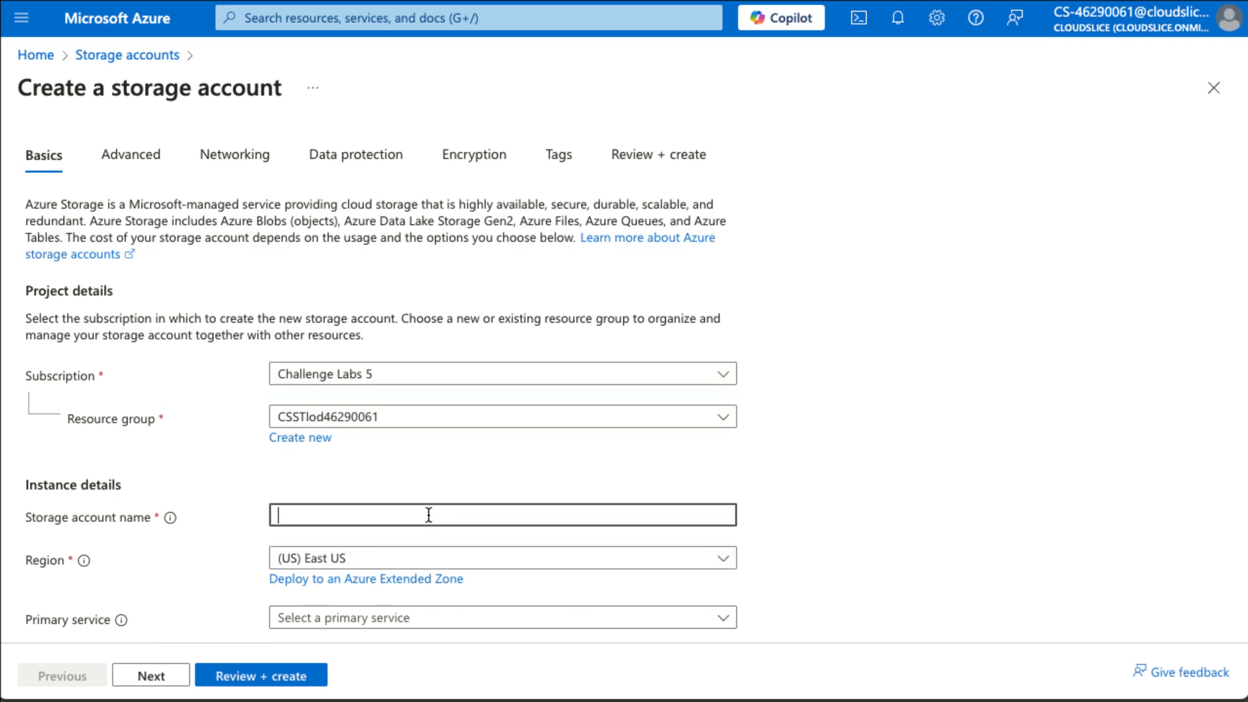
text(storage46290061)
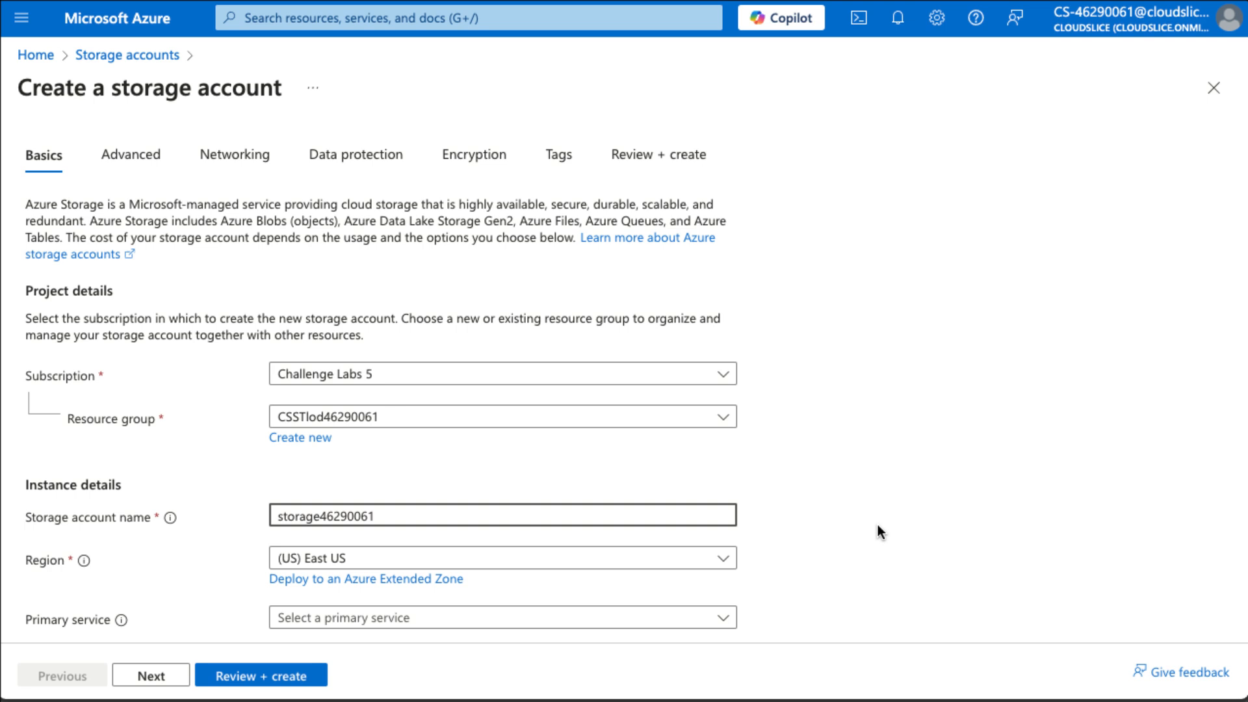
scroll(878, 524, down, 3)
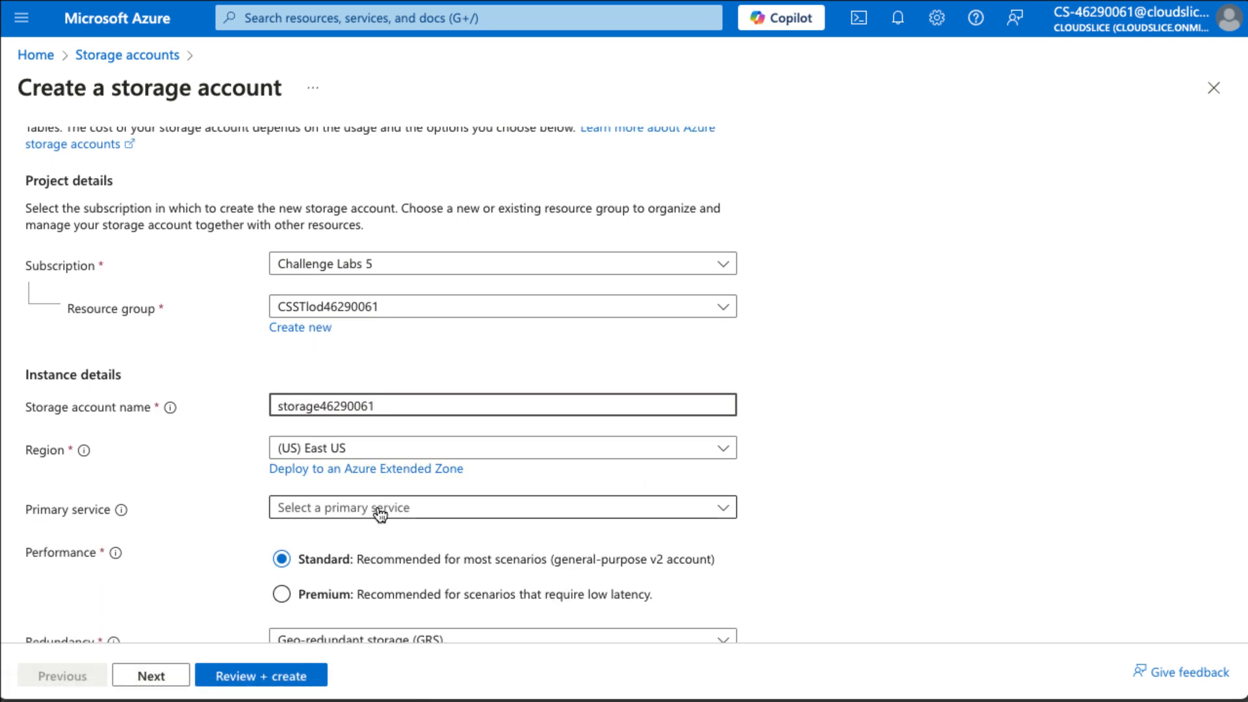
scroll(412, 574, down, 2)
click(412, 572)
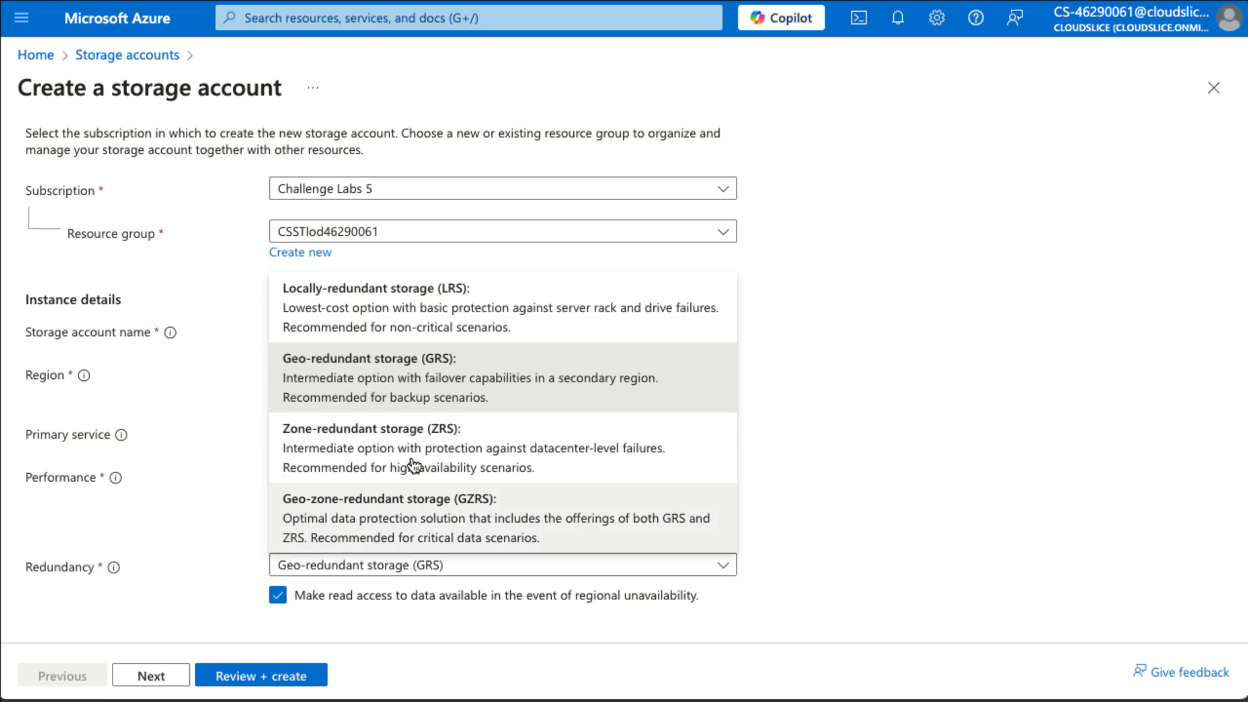
click(430, 309)
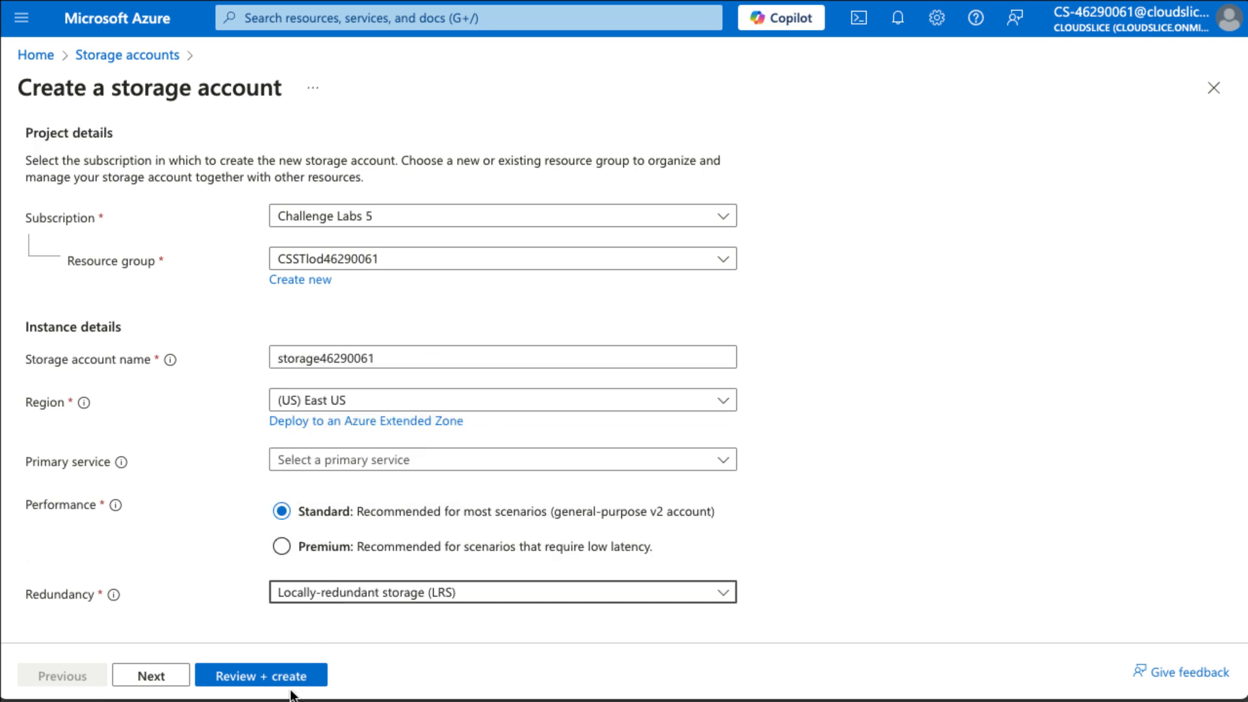
Allow enabling anonymous access on individual containers in the advanced settings, and submit the storage account for creation.
click(144, 677)
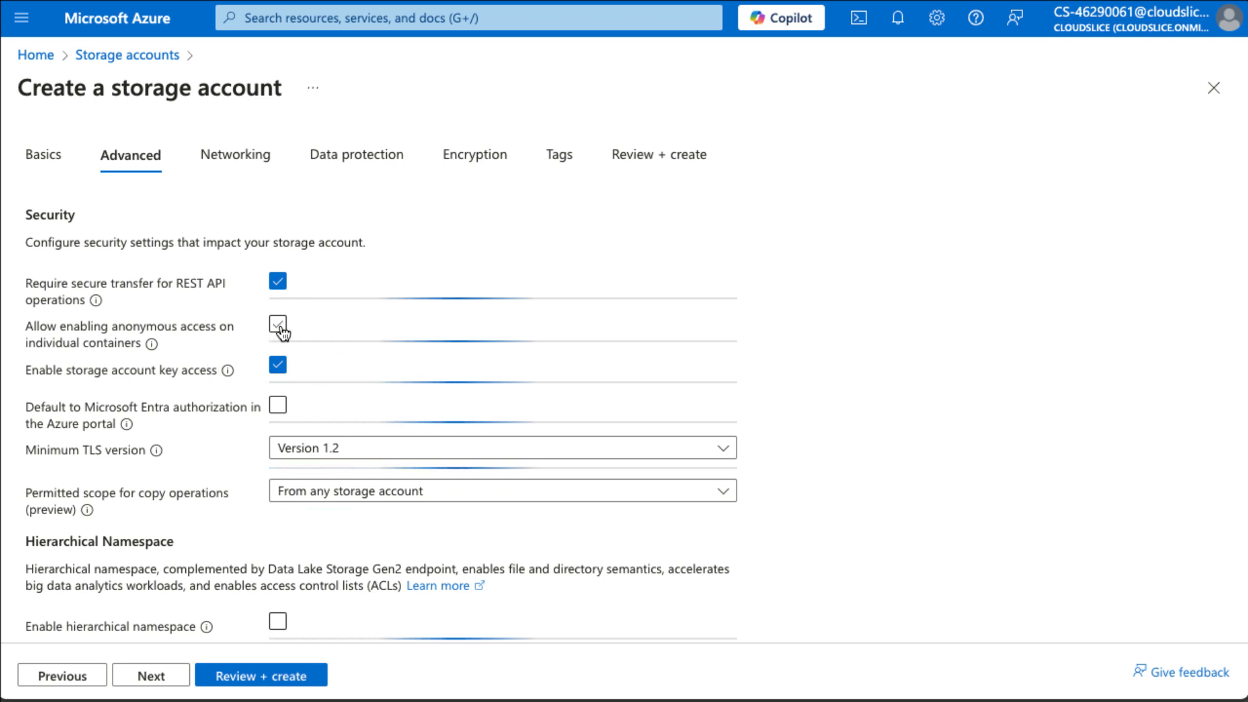
click(280, 325)
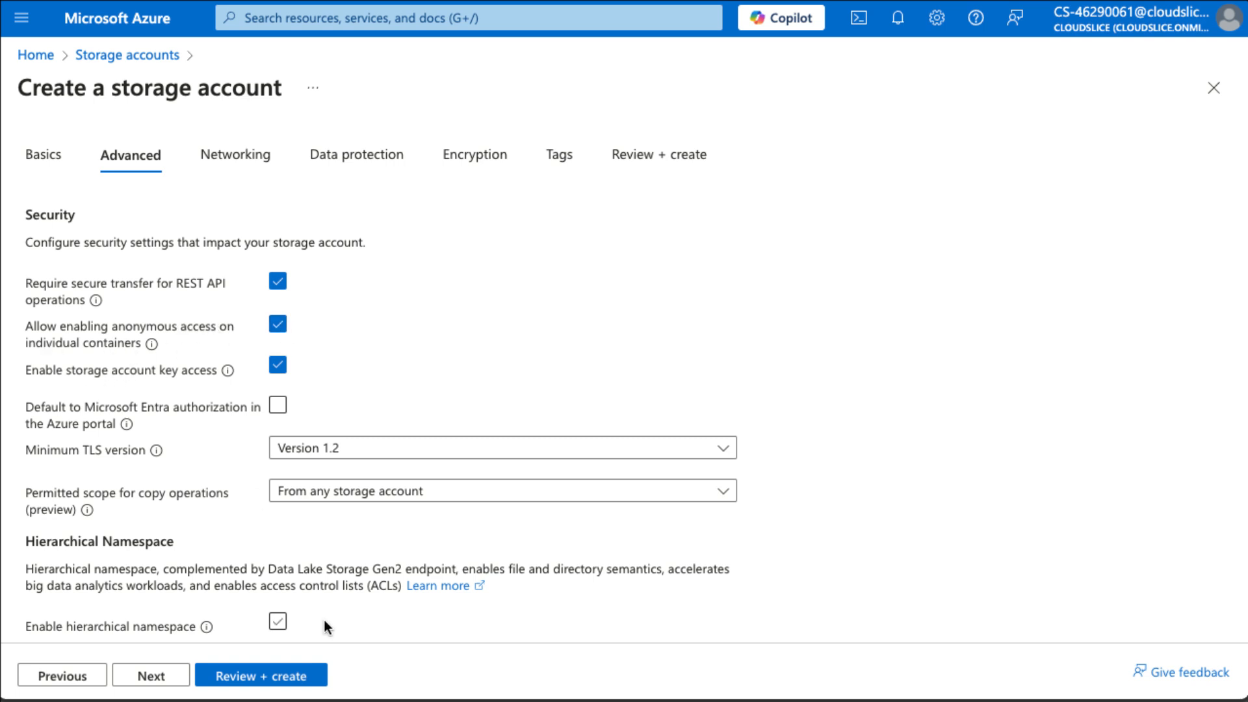
click(288, 678)
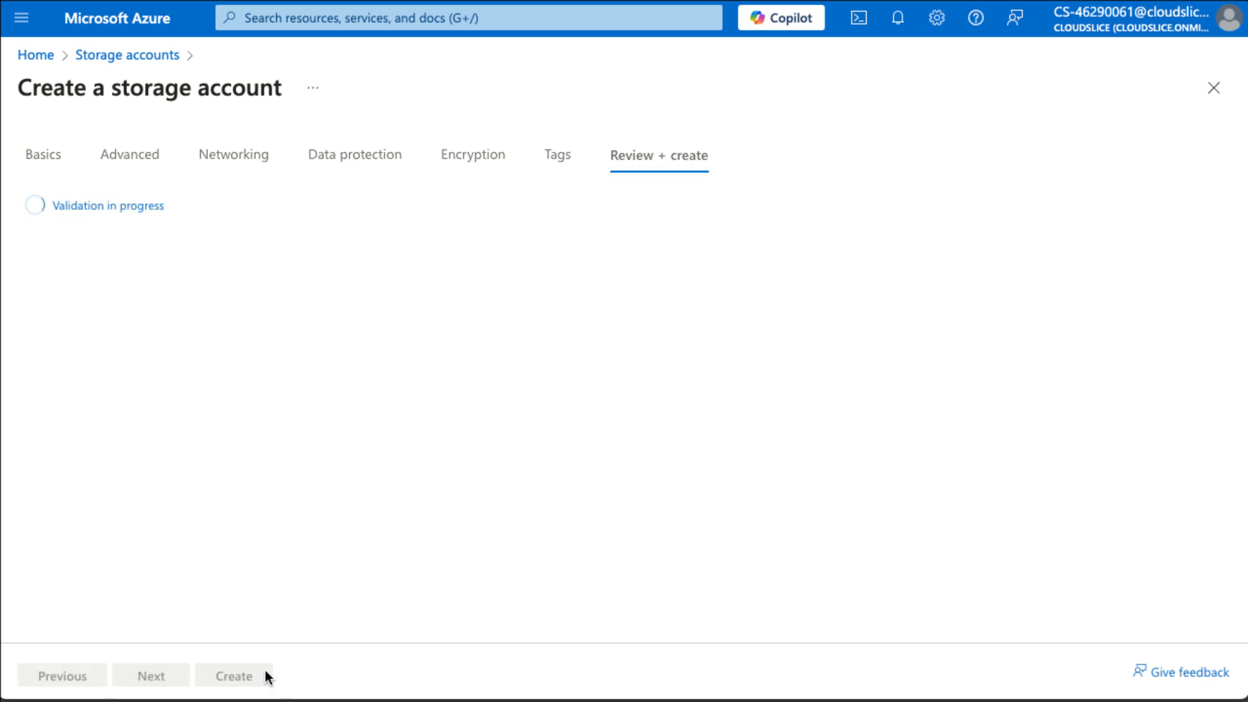
click(265, 677)
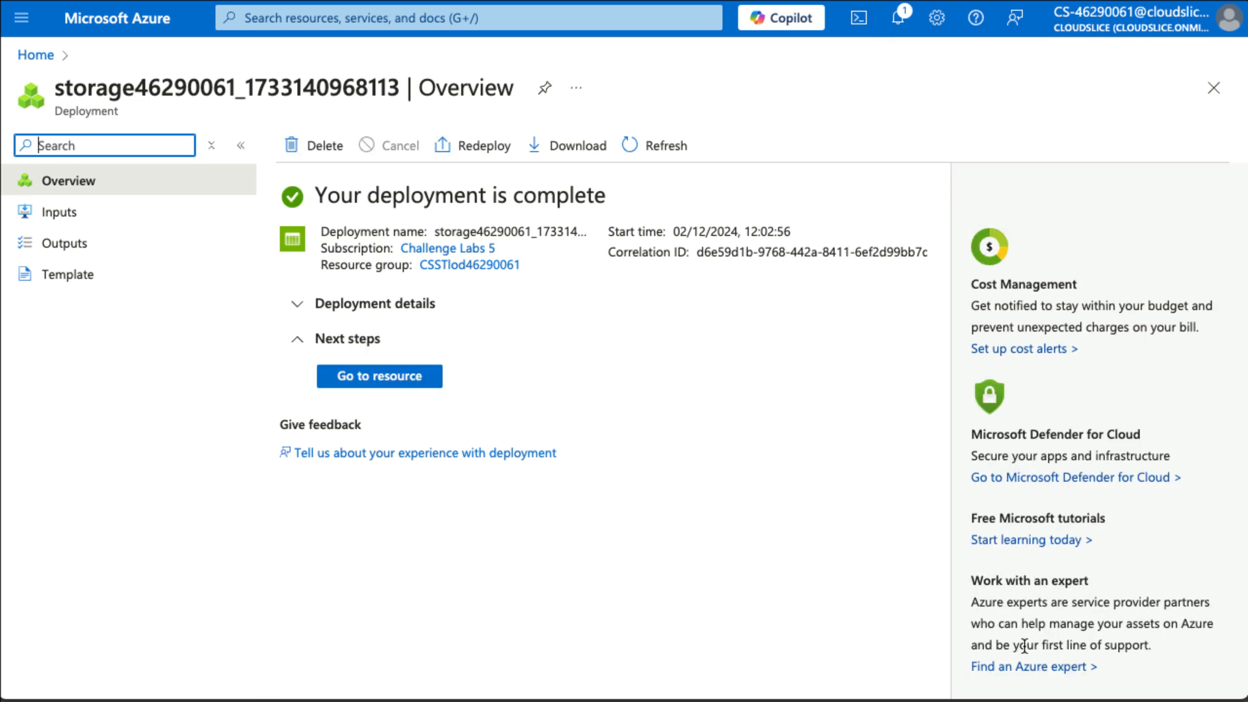
Create a container named public in the new storage account with Blob (anonymous read access for blobs only) access.
click(395, 381)
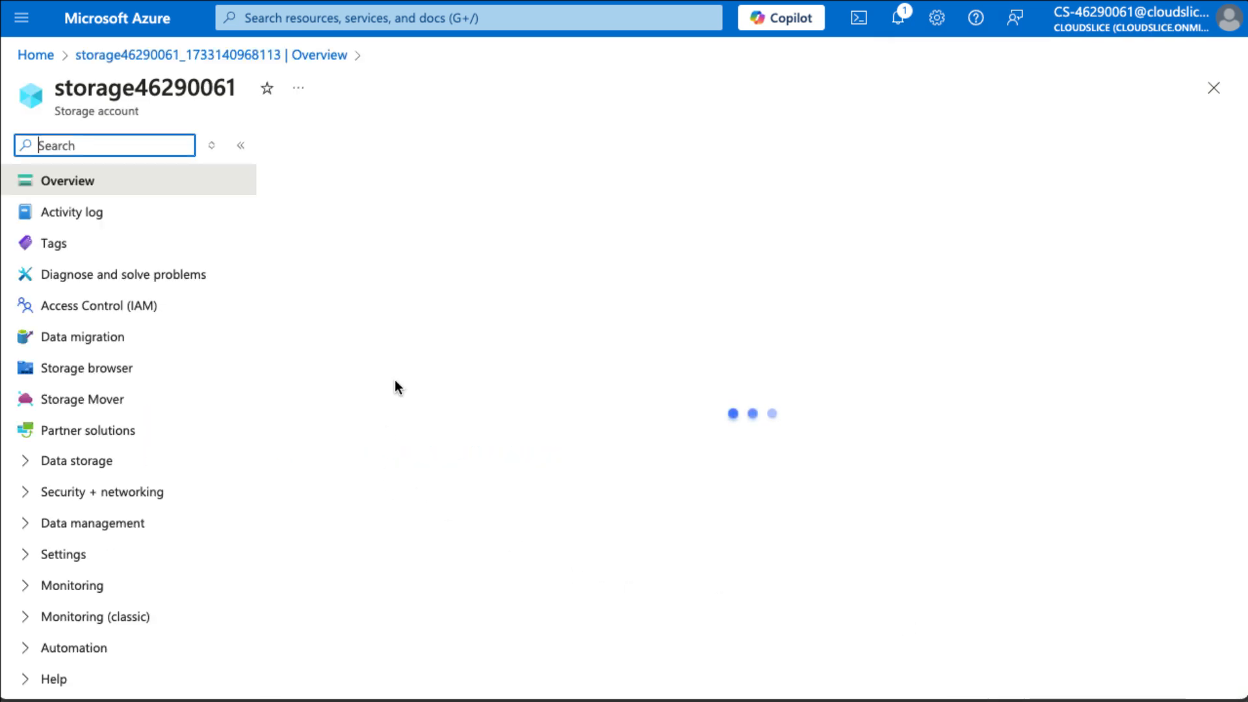
click(112, 490)
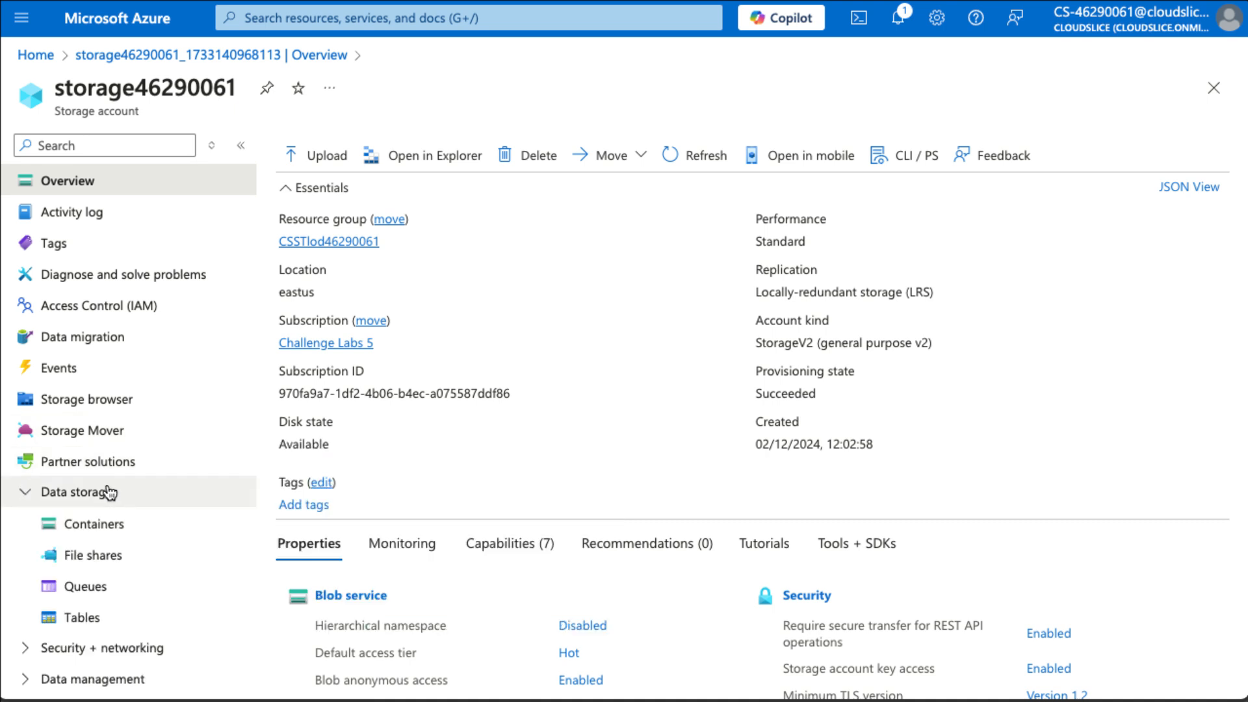
click(114, 527)
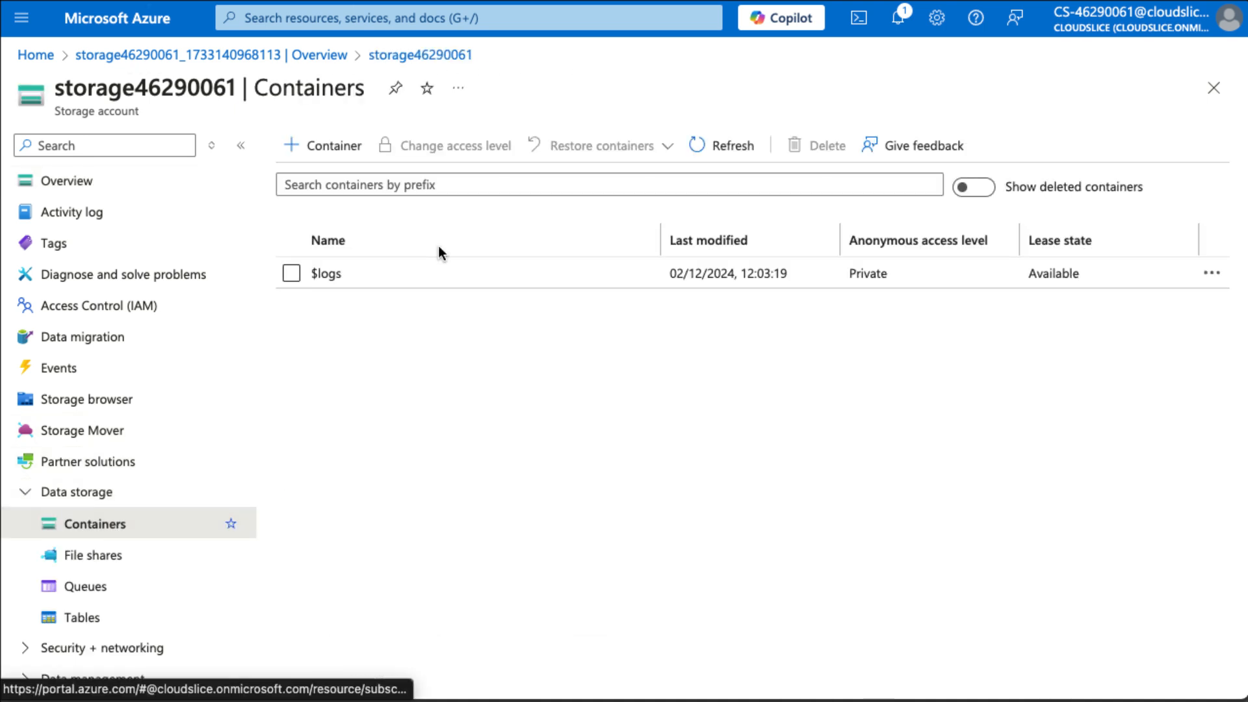
click(330, 150)
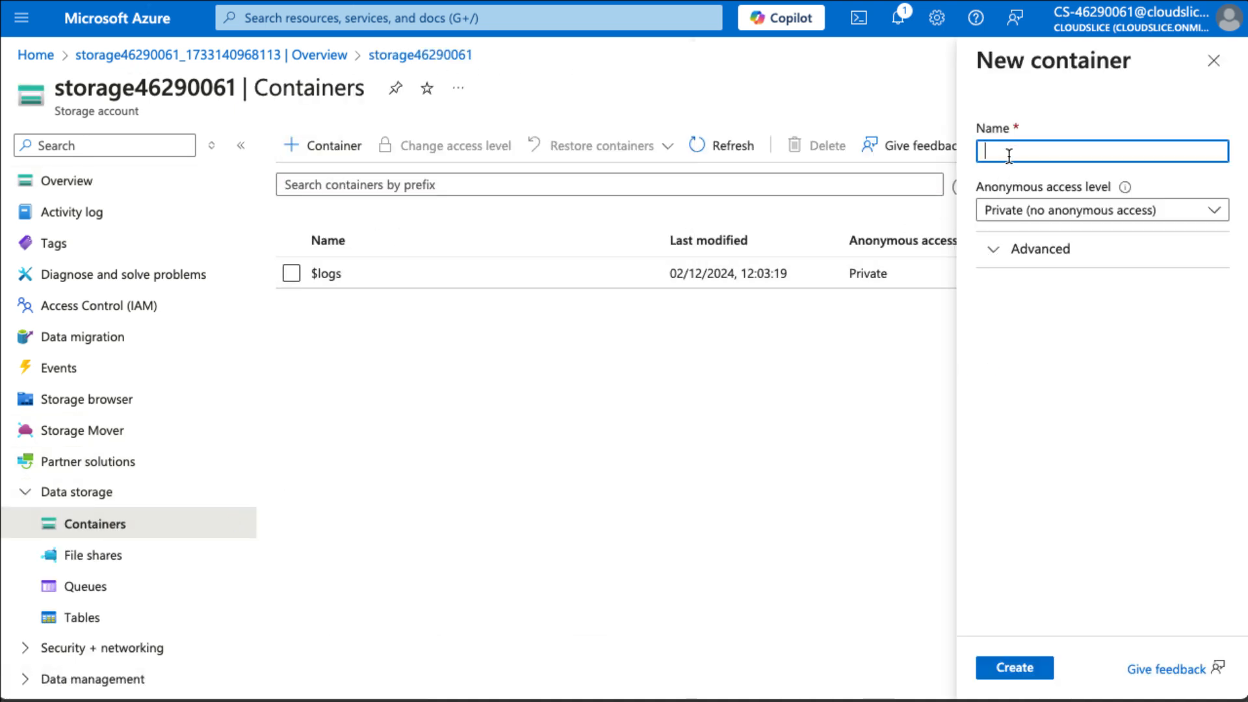
text(public)
click(1080, 210)
click(1029, 269)
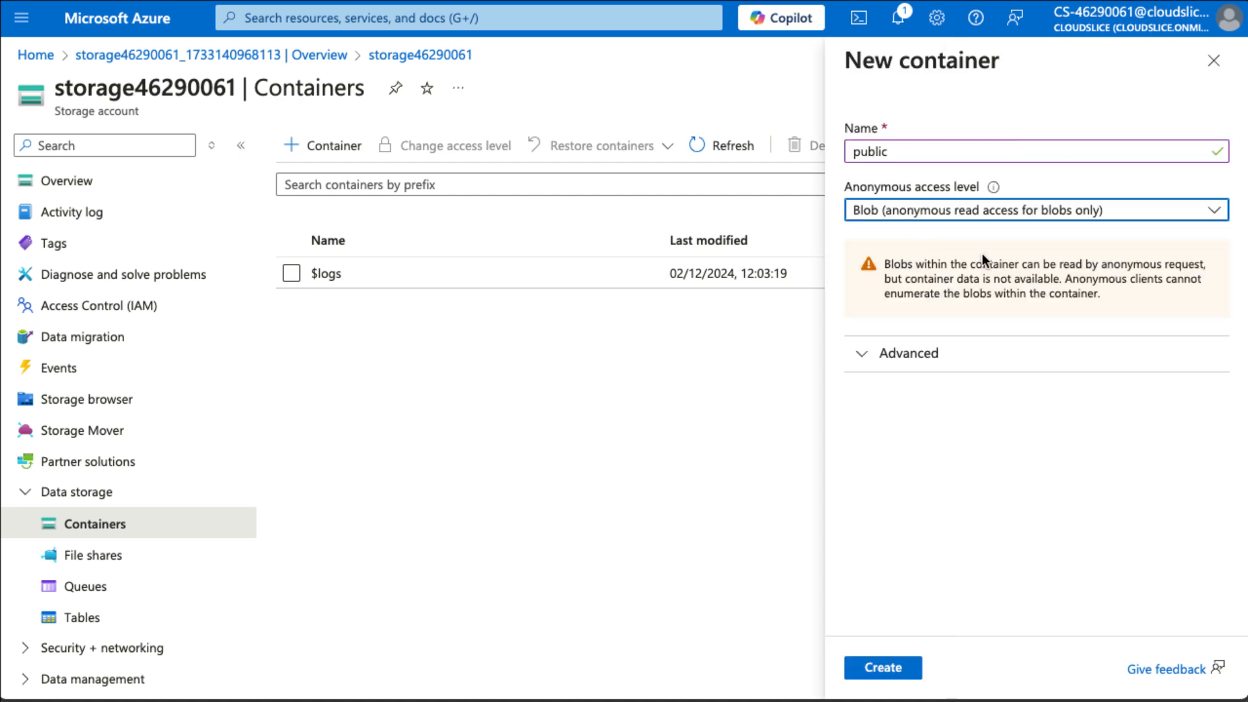
click(893, 669)
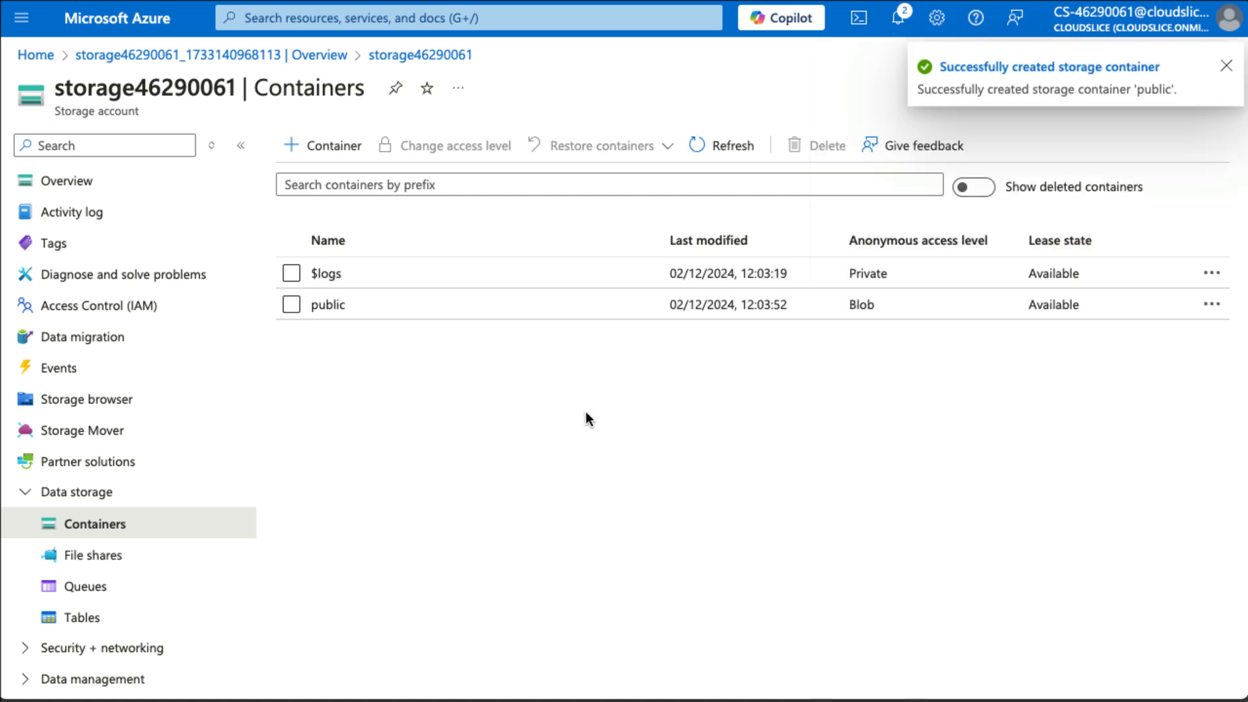
Create a second container named private with Private (no anonymous access) as its access level.
click(333, 147)
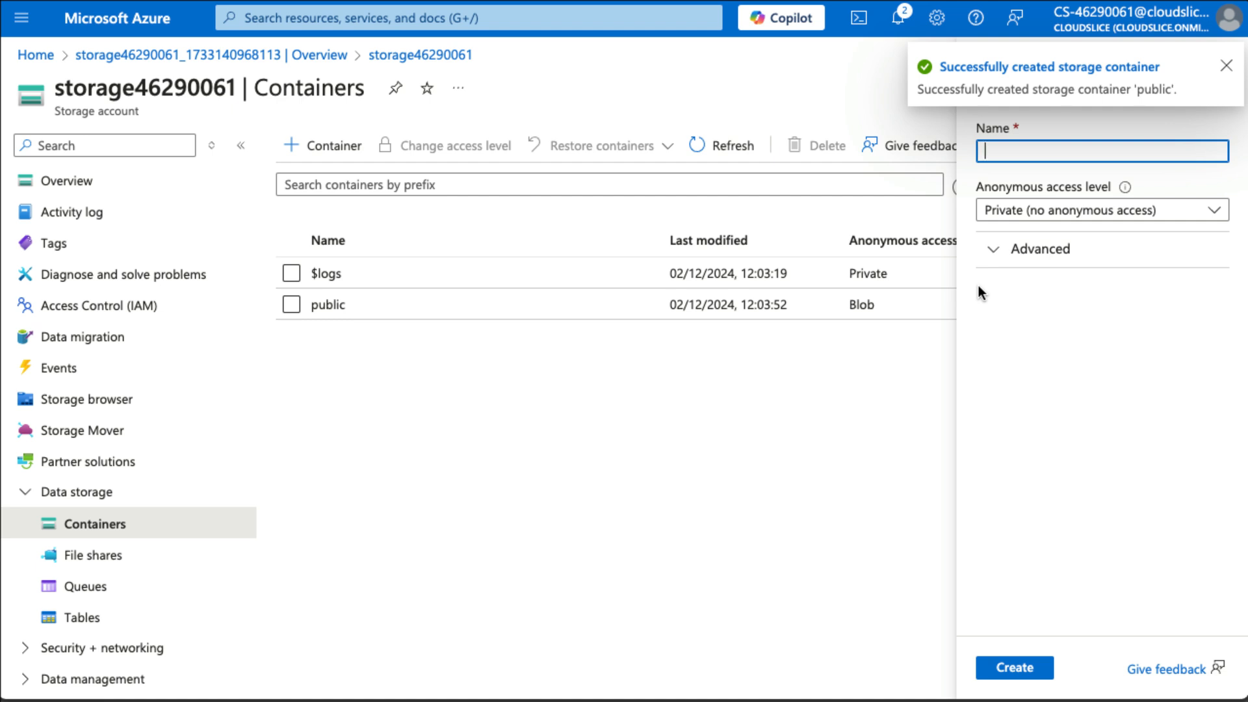
text(private)
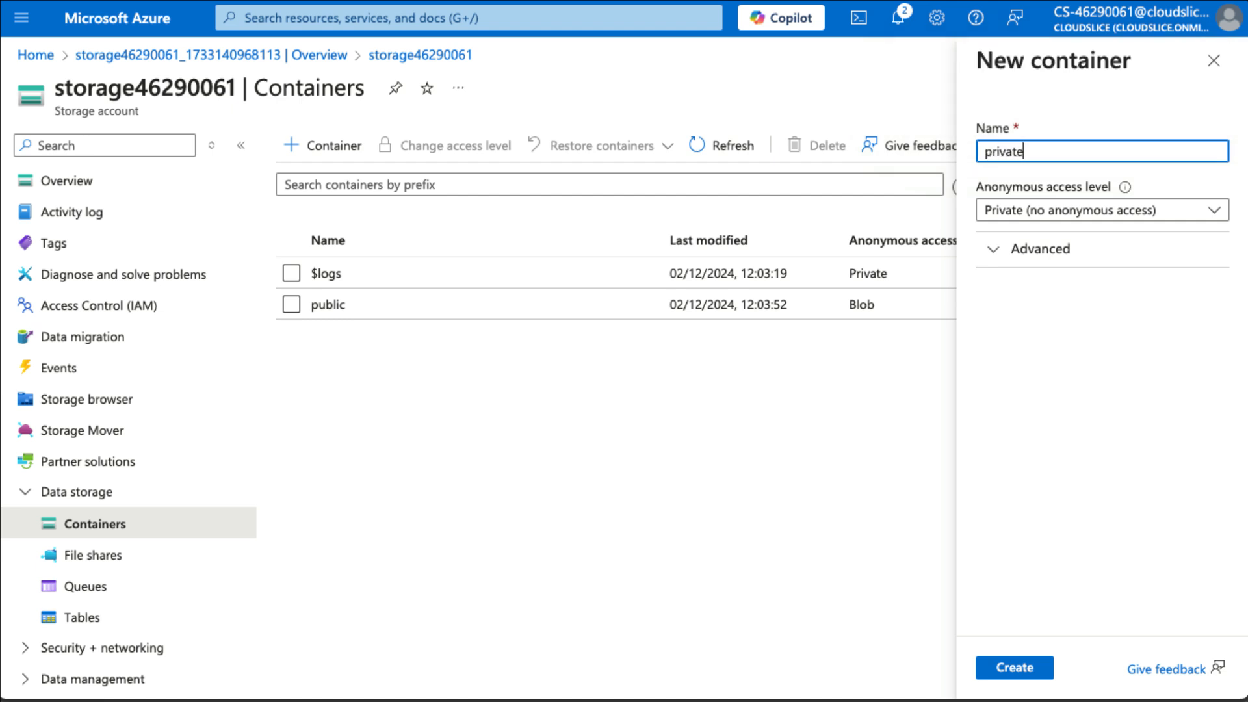
click(1038, 668)
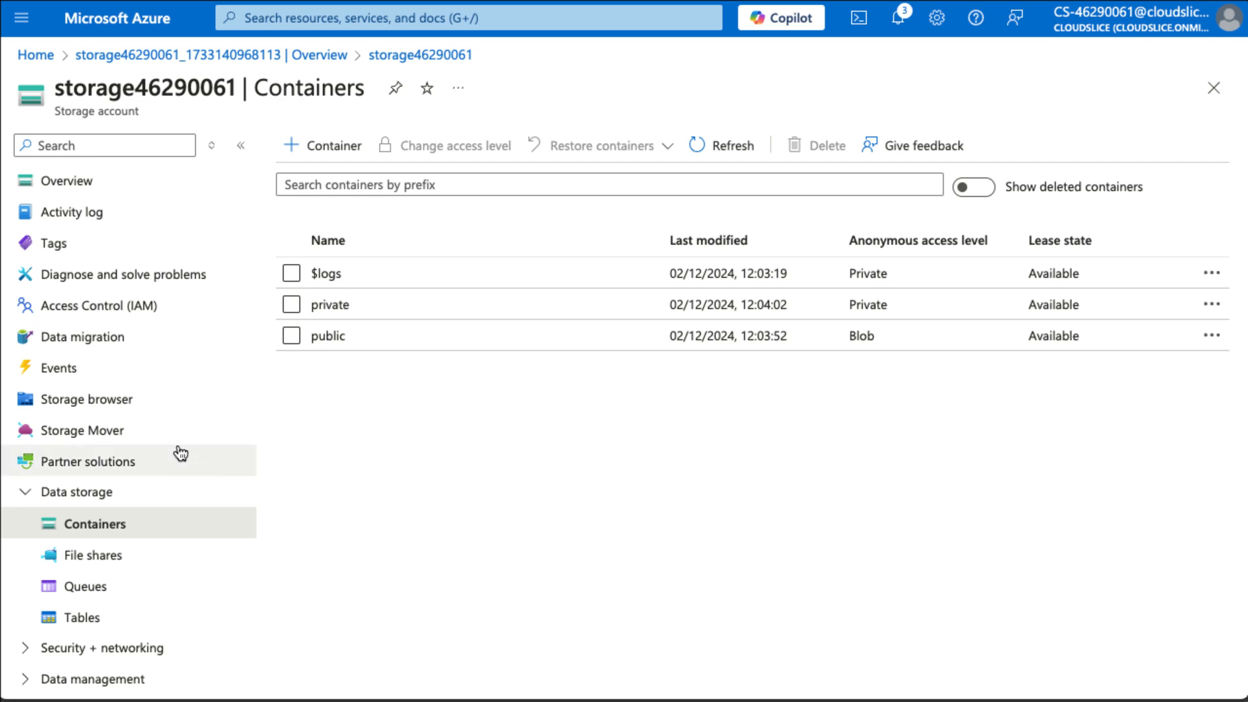
Reveal the storage account's key1 access key and copy it.
scroll(162, 546, down, 3)
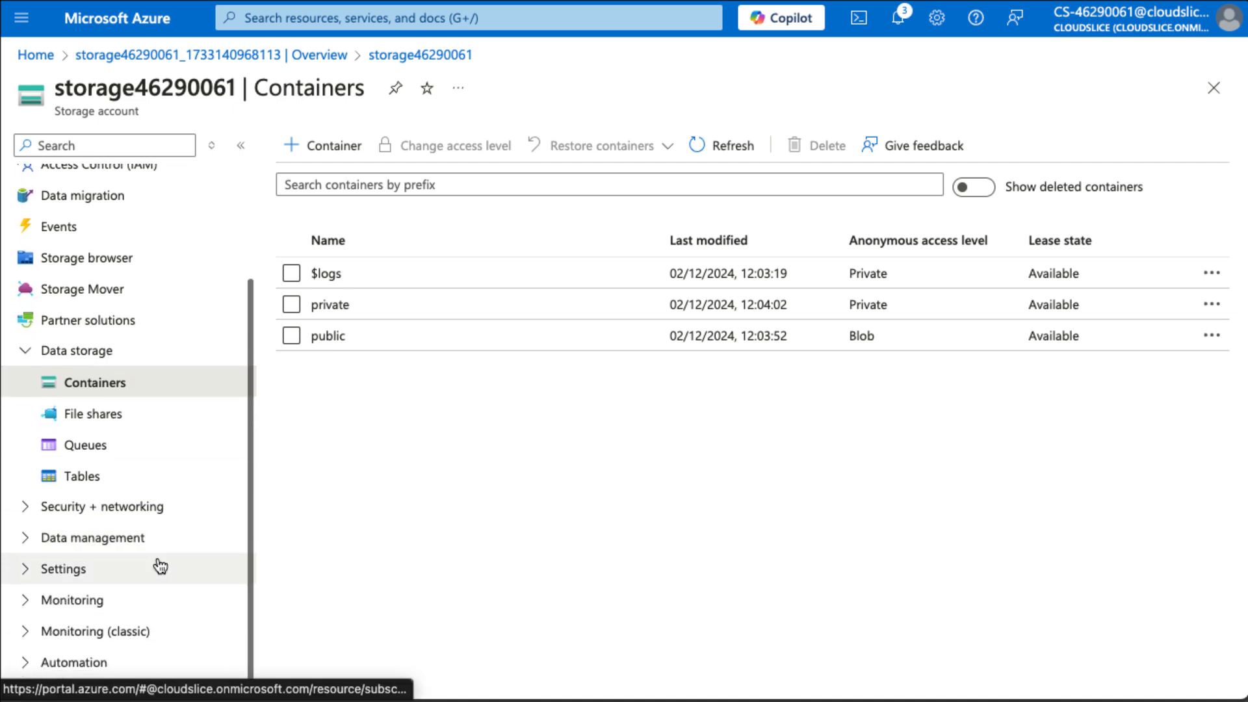
click(130, 497)
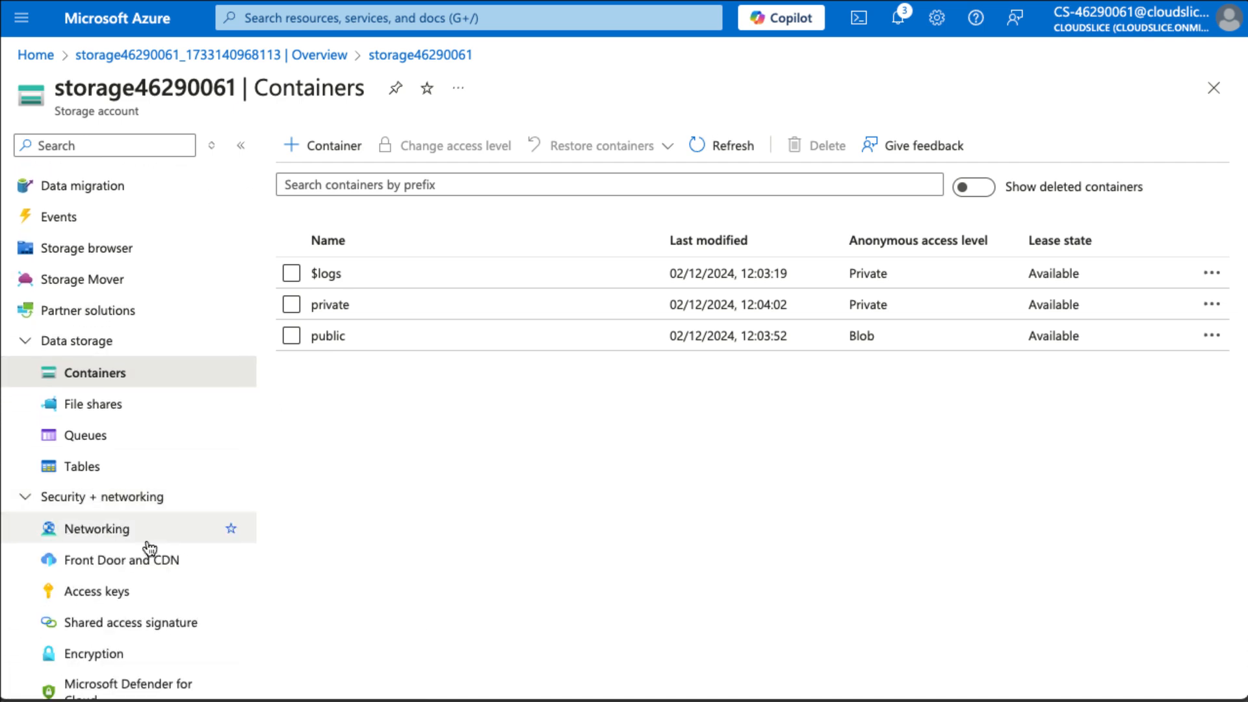
click(153, 591)
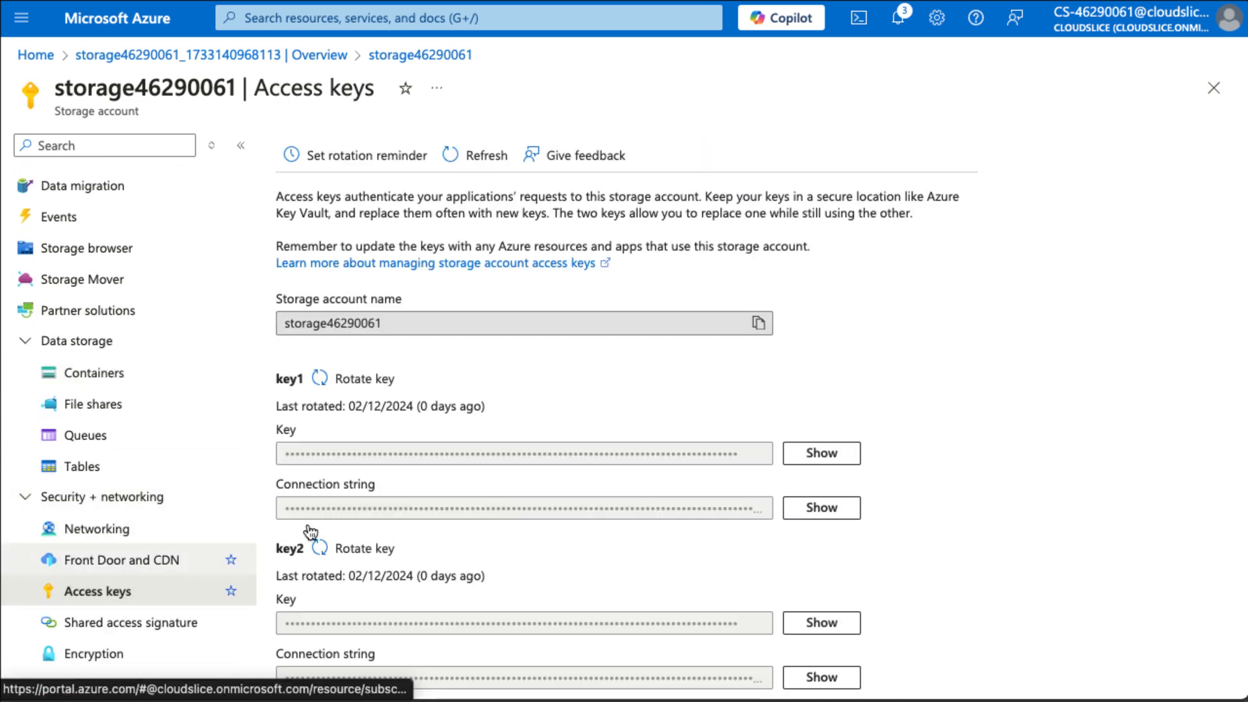
click(821, 453)
click(760, 453)
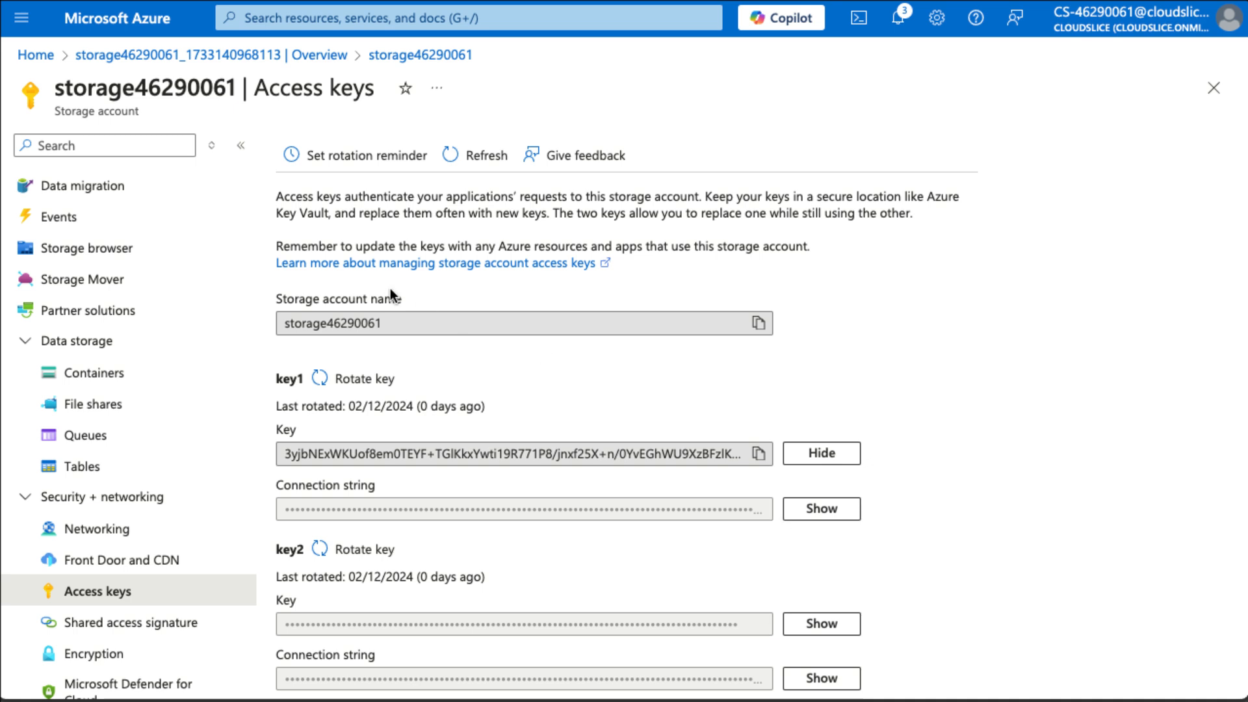
Open the public container and choose the file logo-navy-domain.png for a blob upload.
click(116, 375)
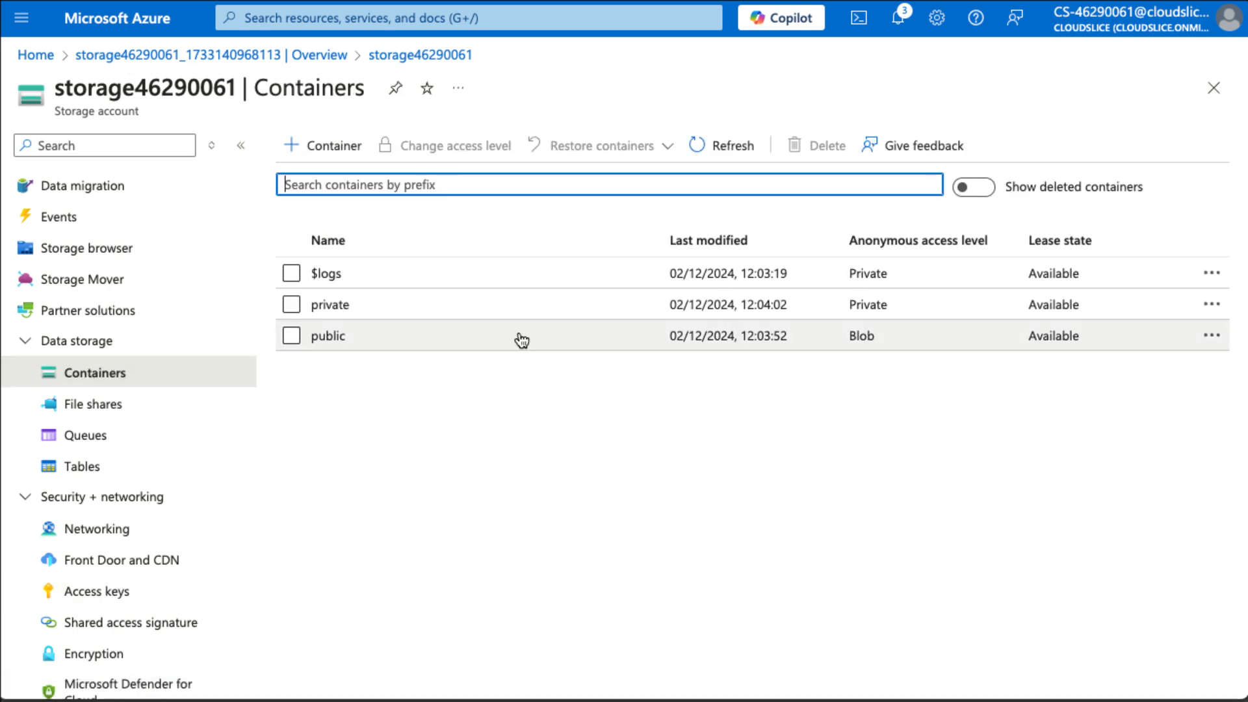
click(328, 336)
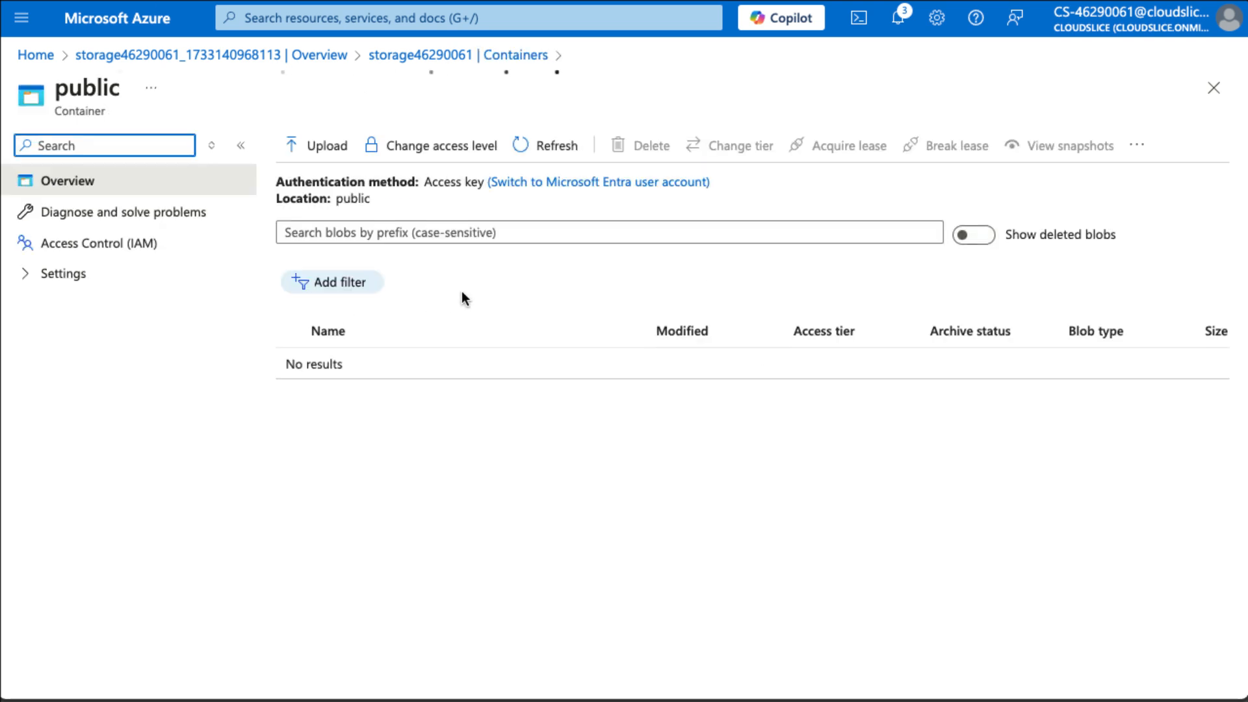
click(598, 241)
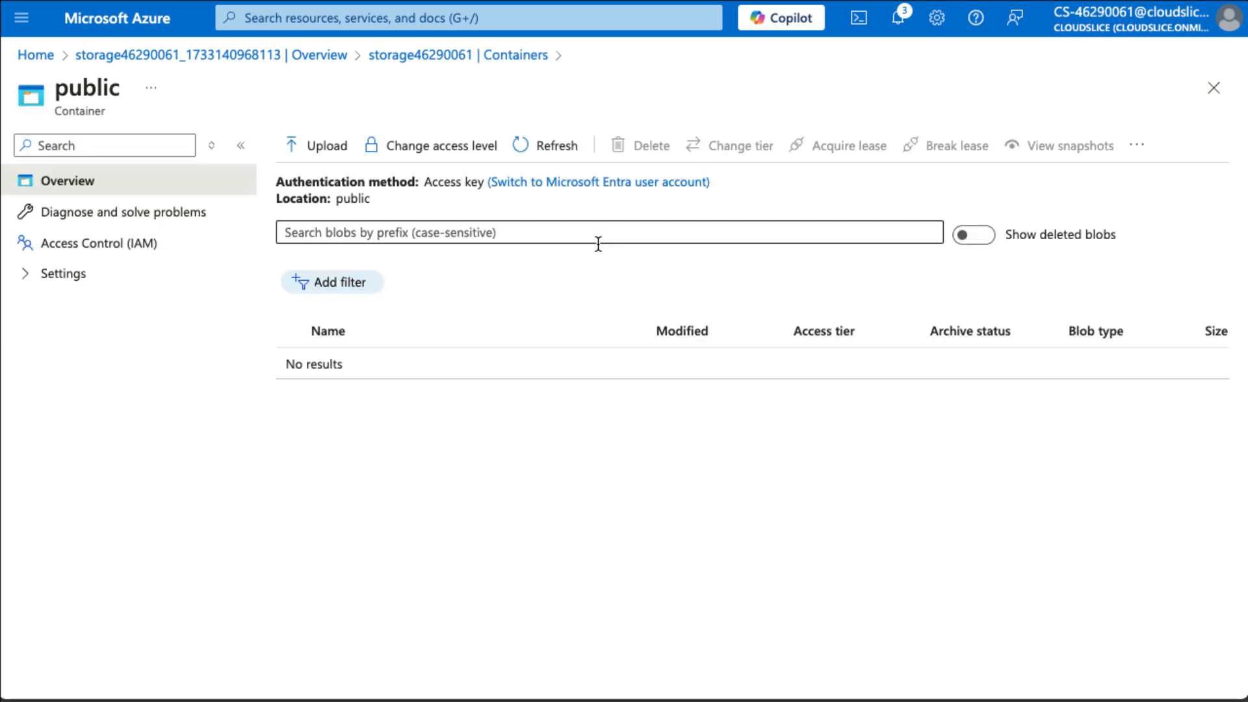
click(325, 149)
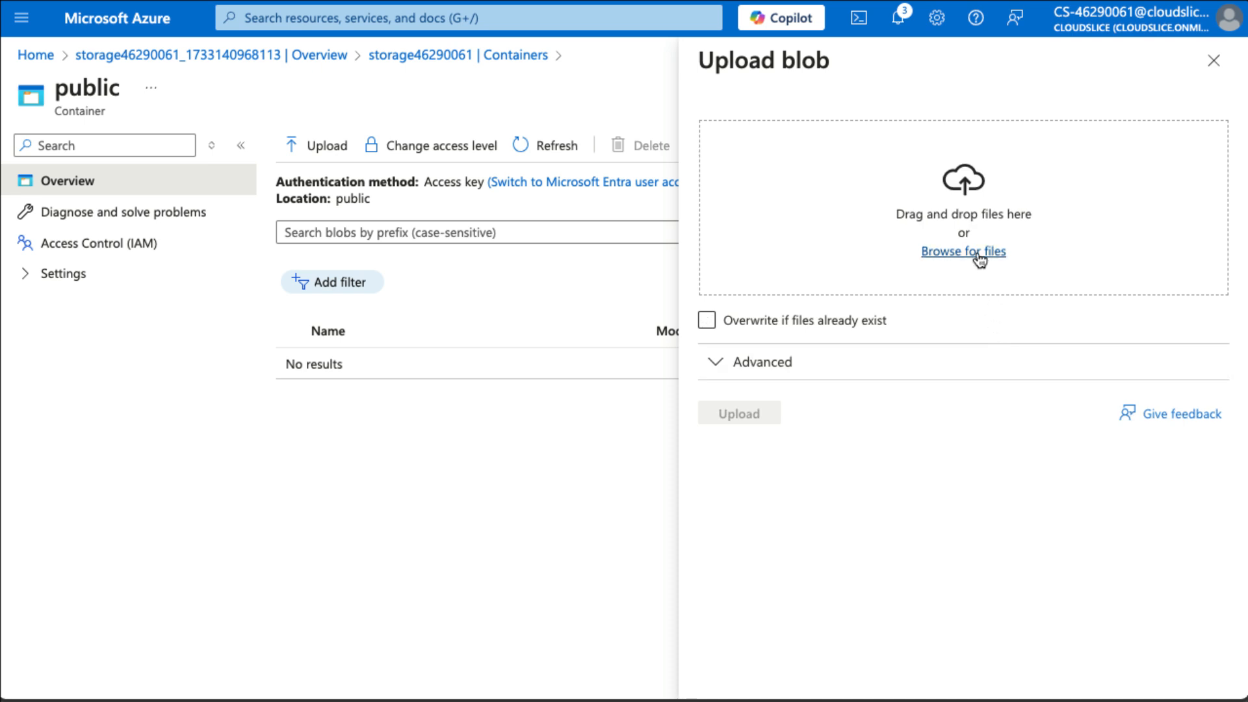
click(988, 253)
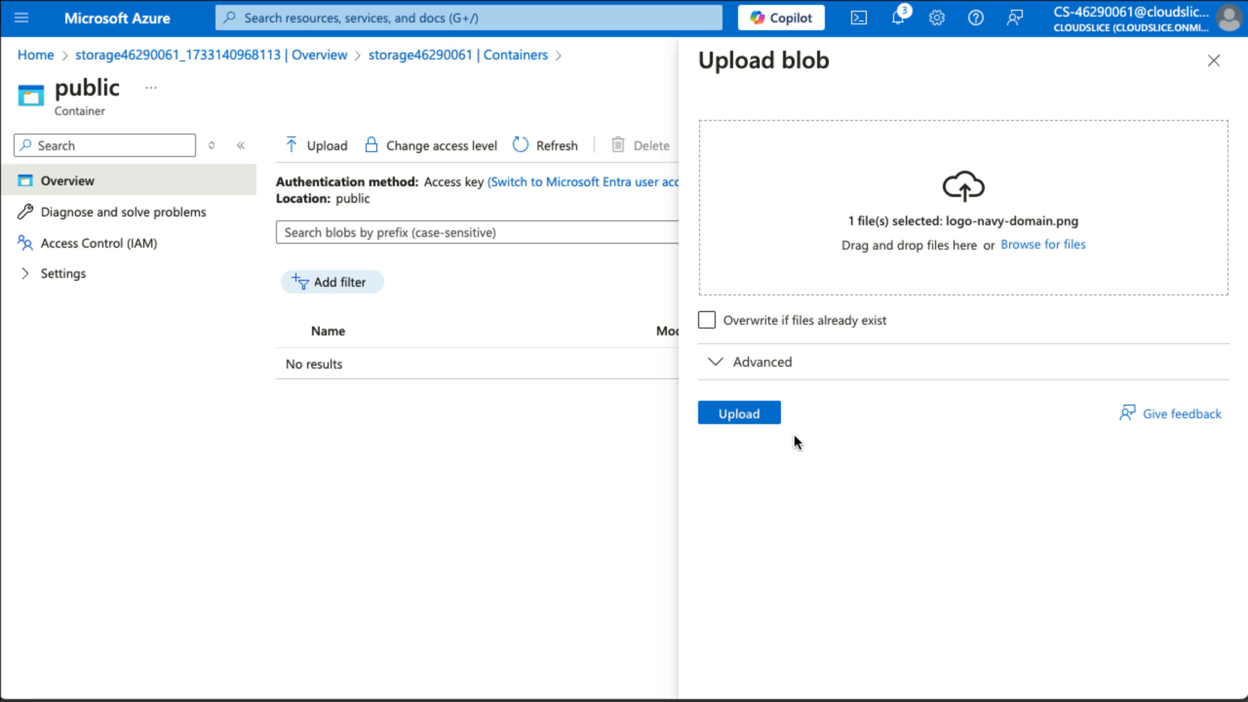
Set the block size to 256 KiB in the advanced upload options and upload the blob.
click(715, 364)
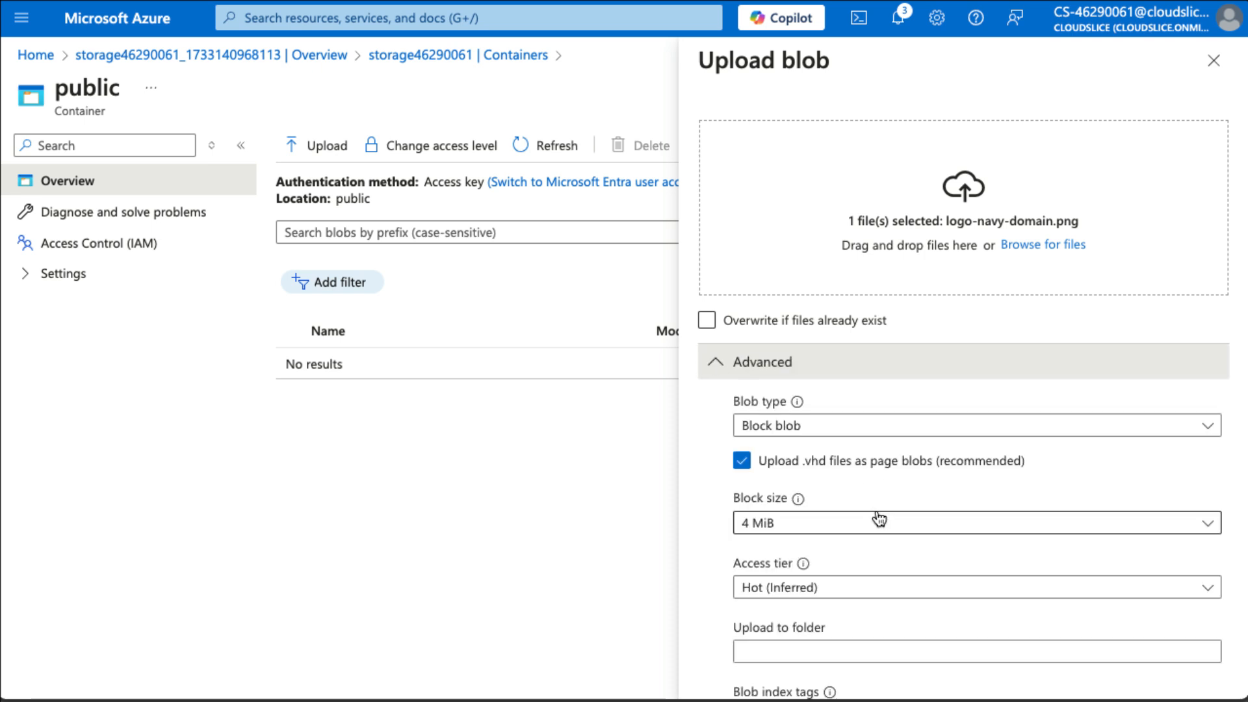
click(901, 521)
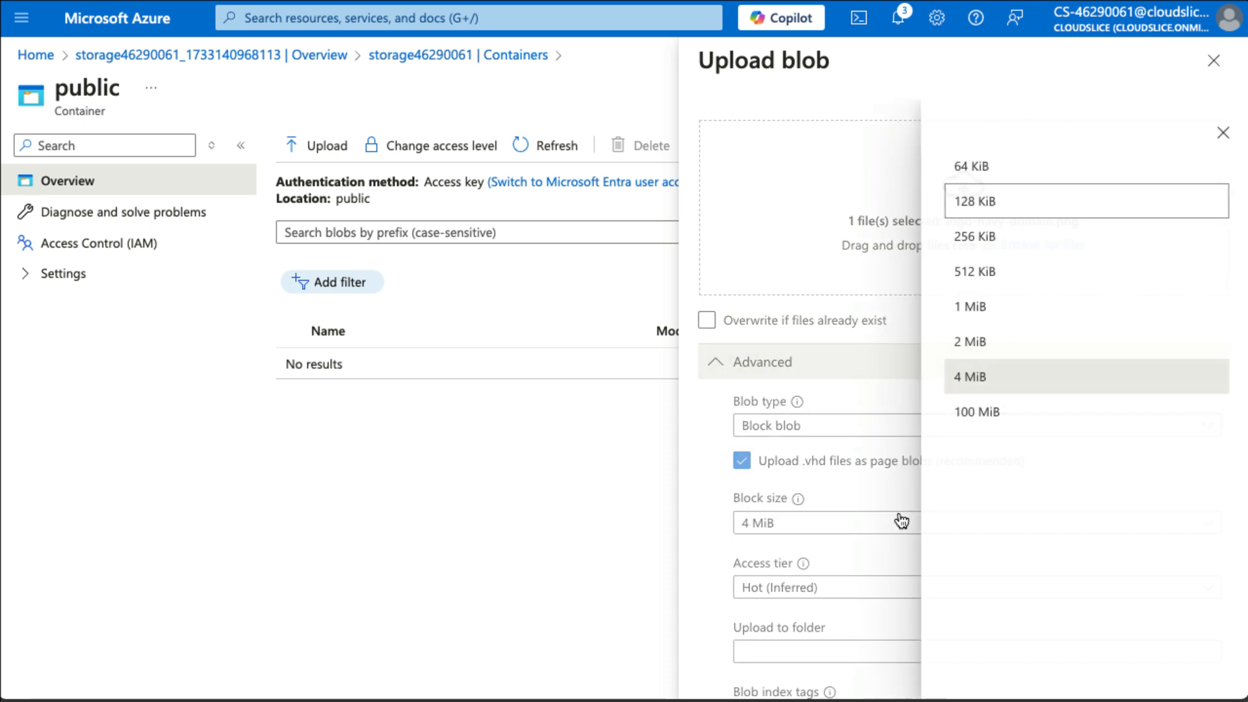
click(1007, 246)
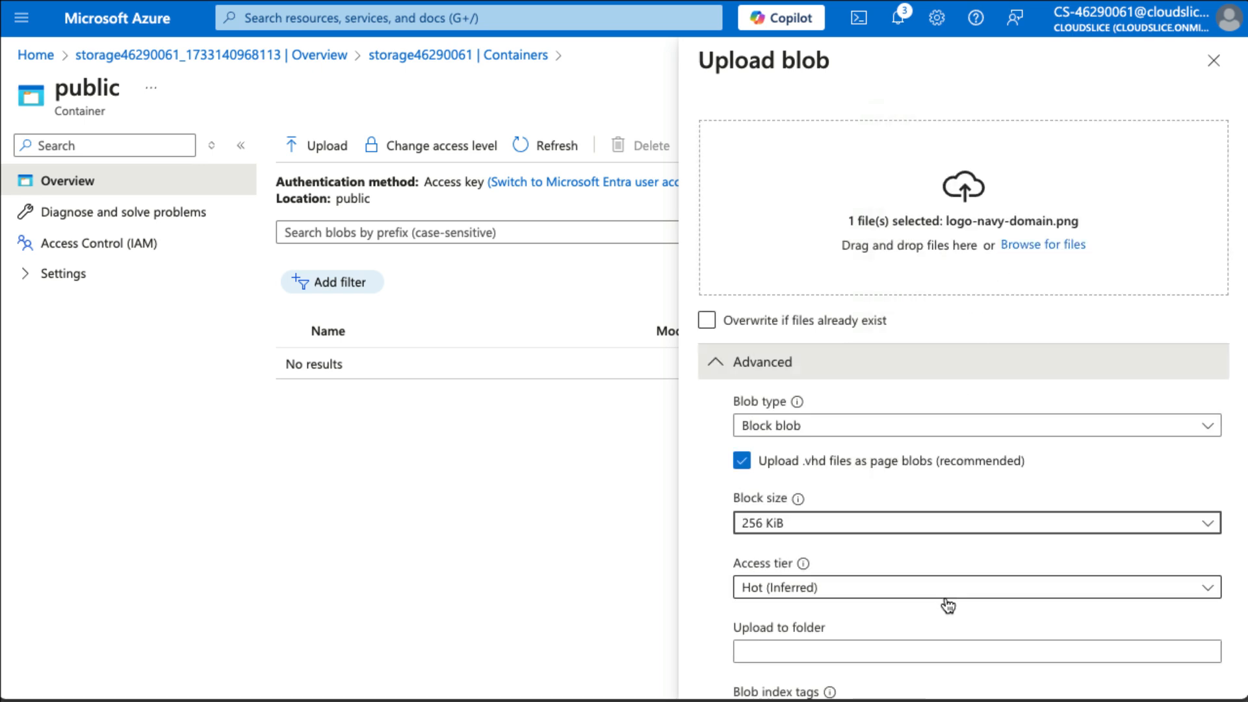
scroll(945, 598, down, 1)
scroll(946, 598, down, 5)
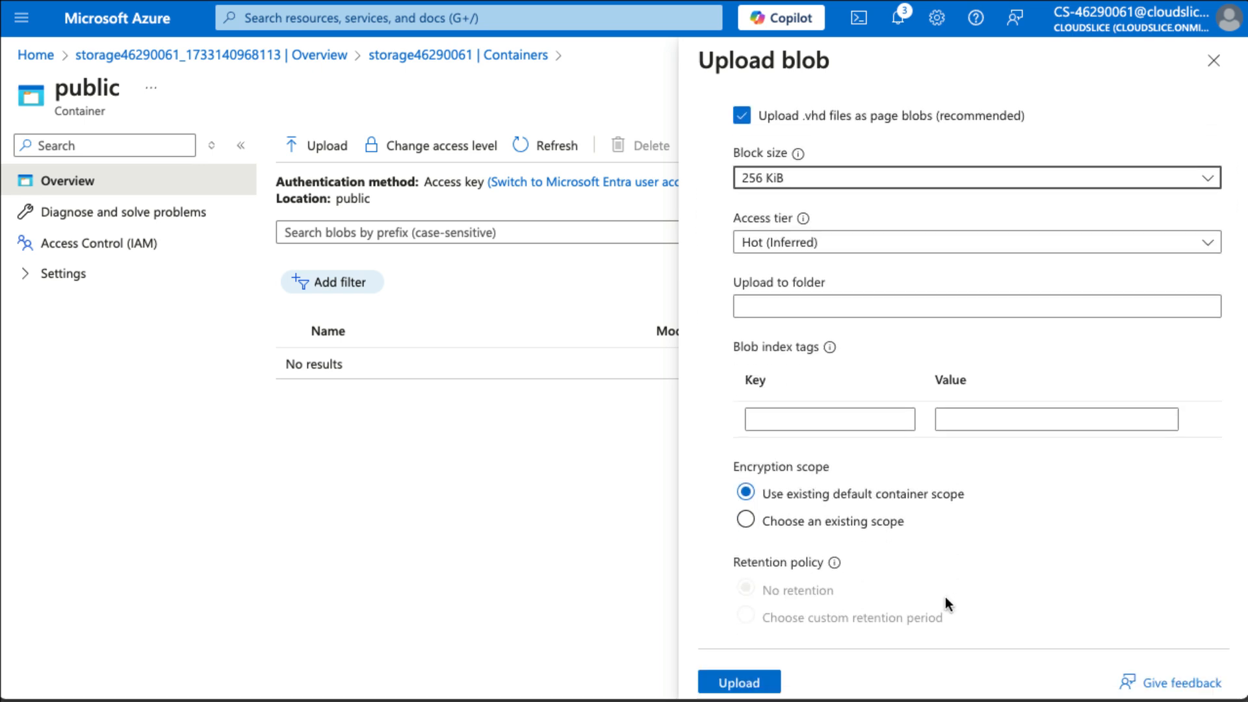
click(766, 687)
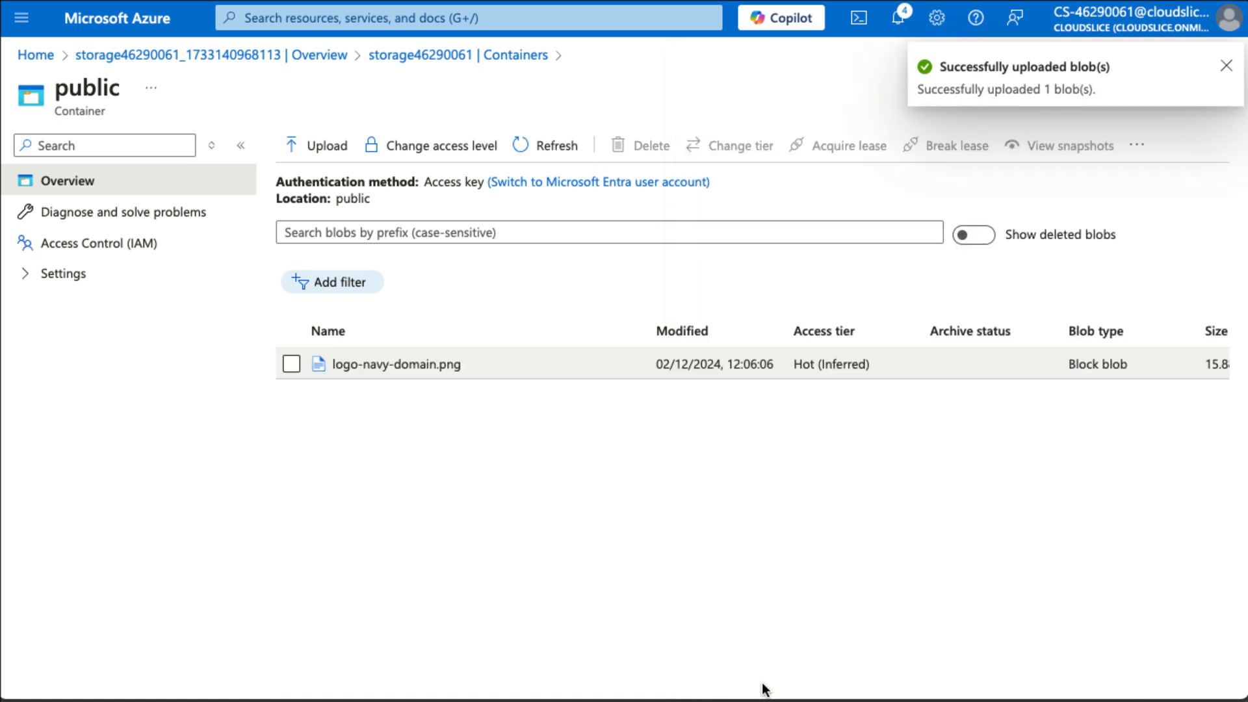
Add a blob index tag to logo-navy-domain.png with the key source and the value Portal.
click(398, 365)
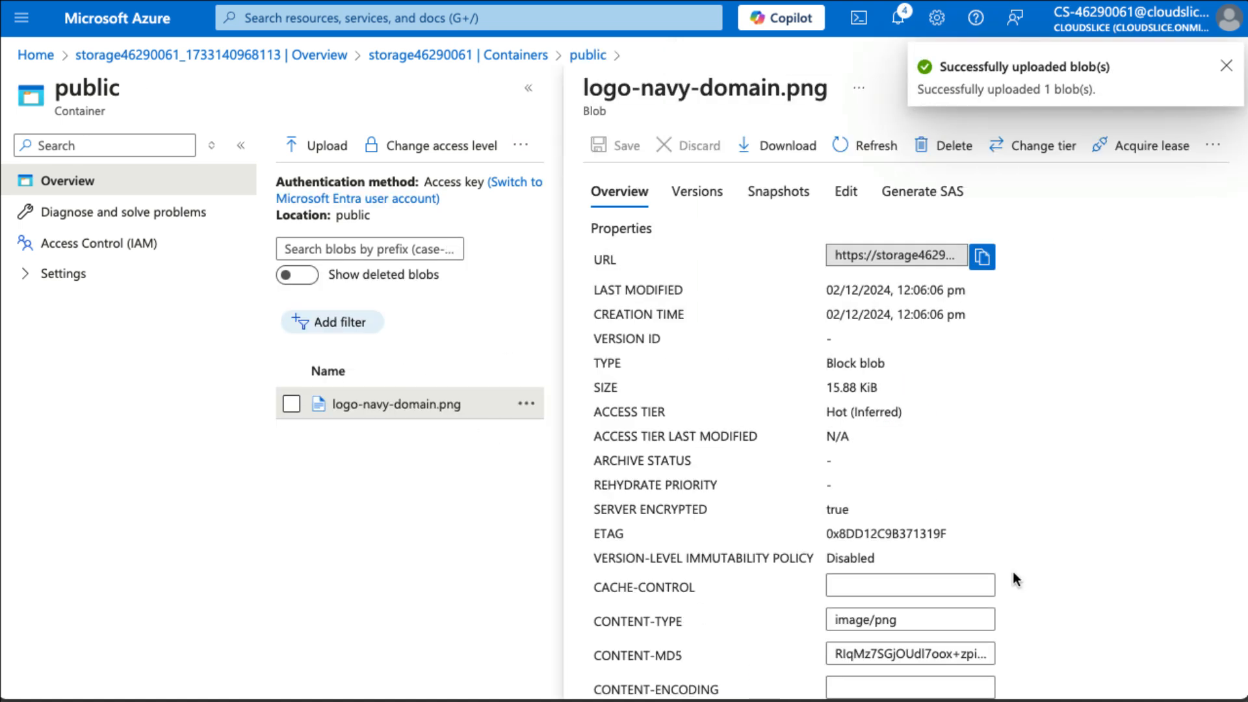
scroll(916, 595, down, 7)
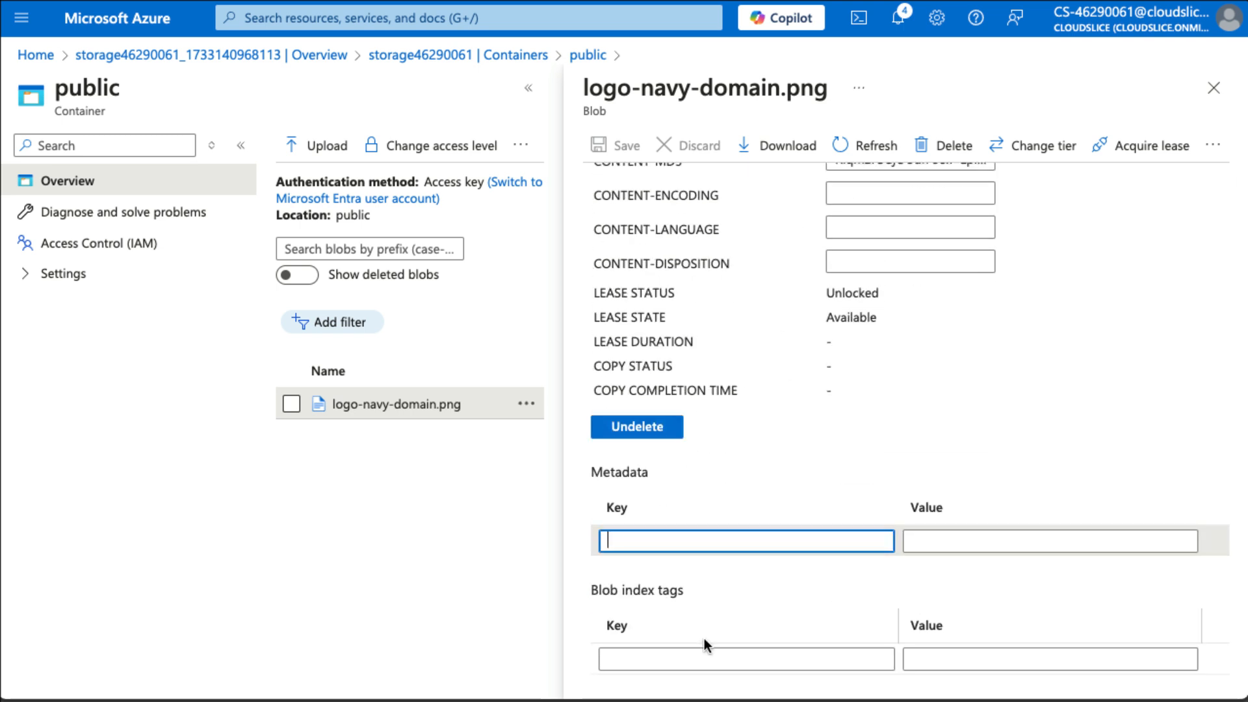
click(700, 658)
text(s)
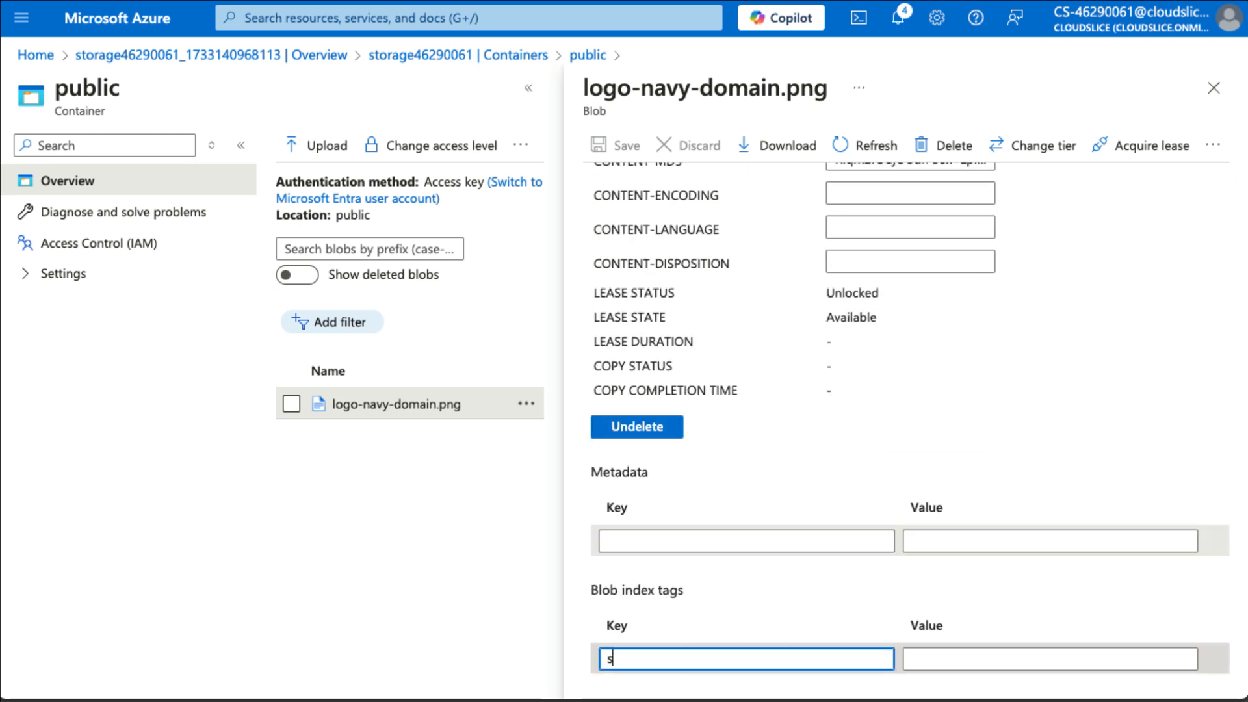
text(ource)
key(Tab)
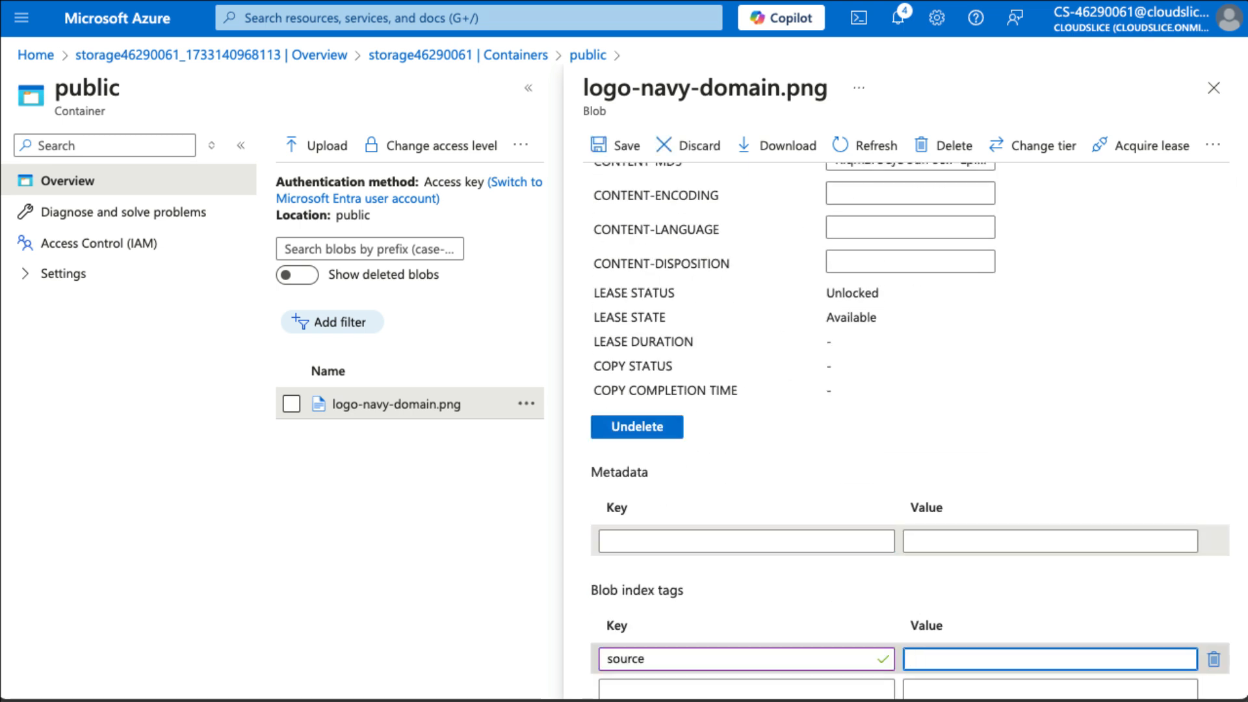
text(Portal)
Copy the URL of logo-navy-domain.png, then save the blob's changes and close its details.
scroll(910, 508, up, 8)
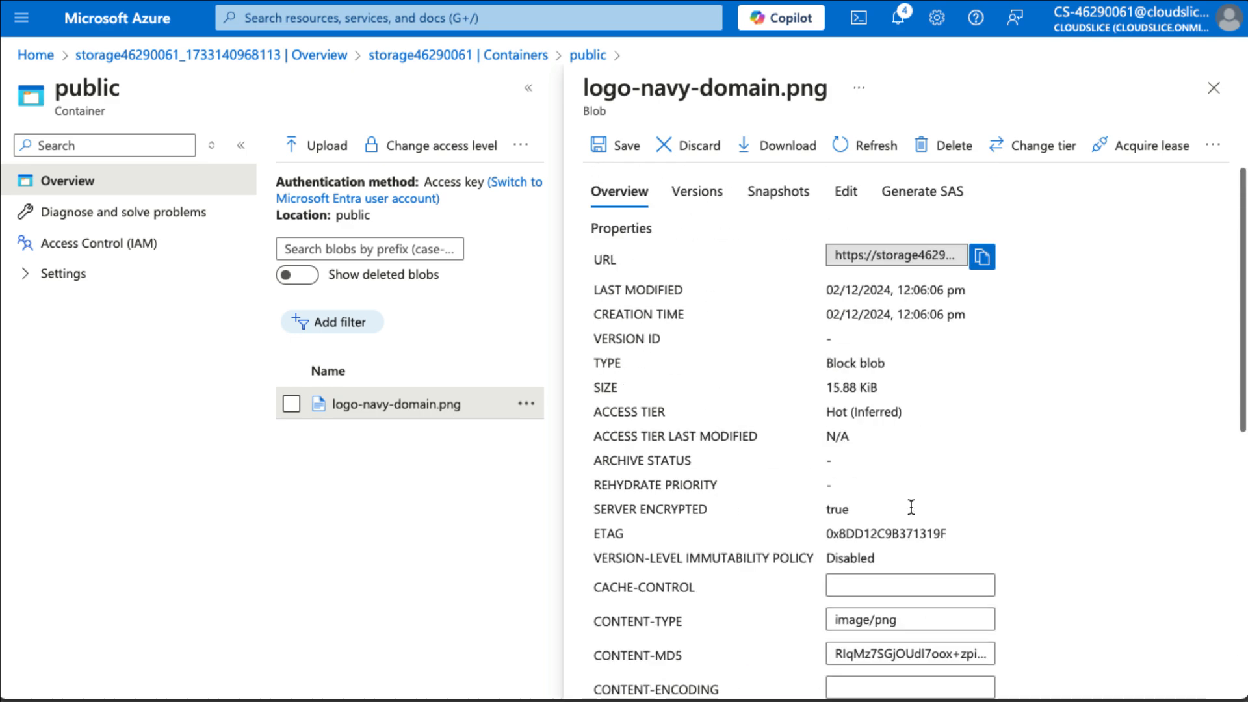
click(980, 260)
click(616, 145)
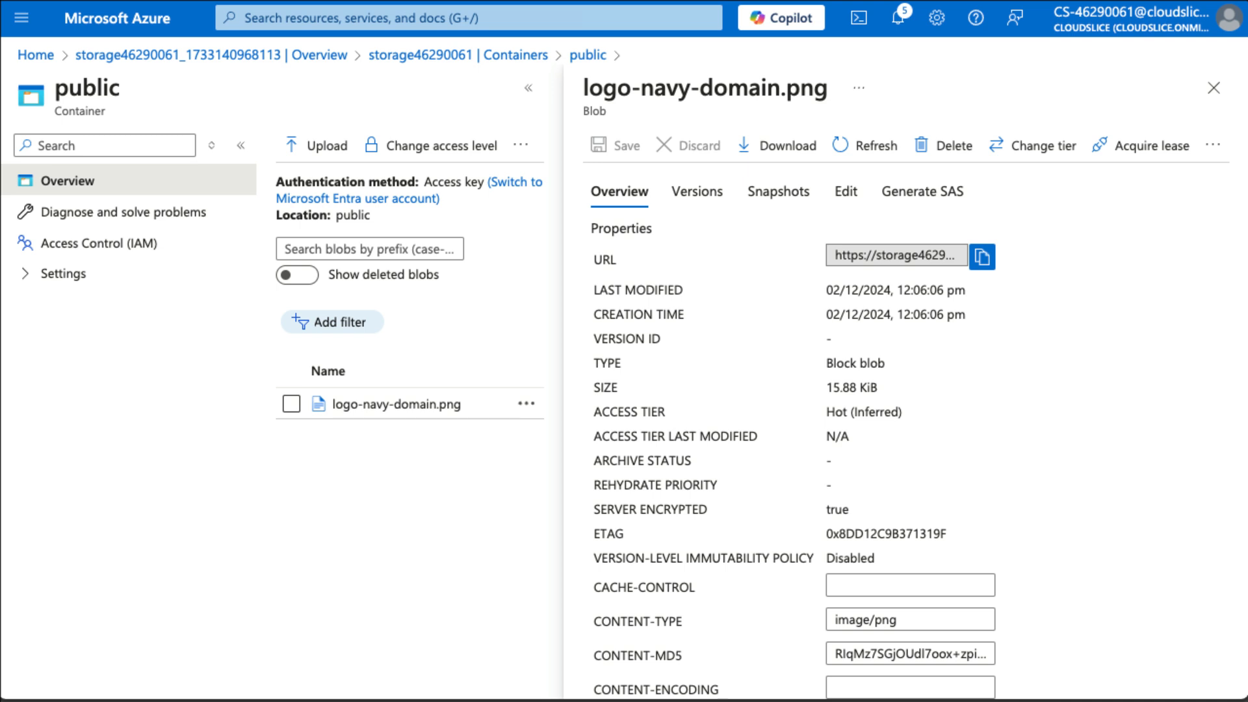
click(1214, 88)
Open the private container and choose the file logo-navy.png for a blob upload.
click(326, 158)
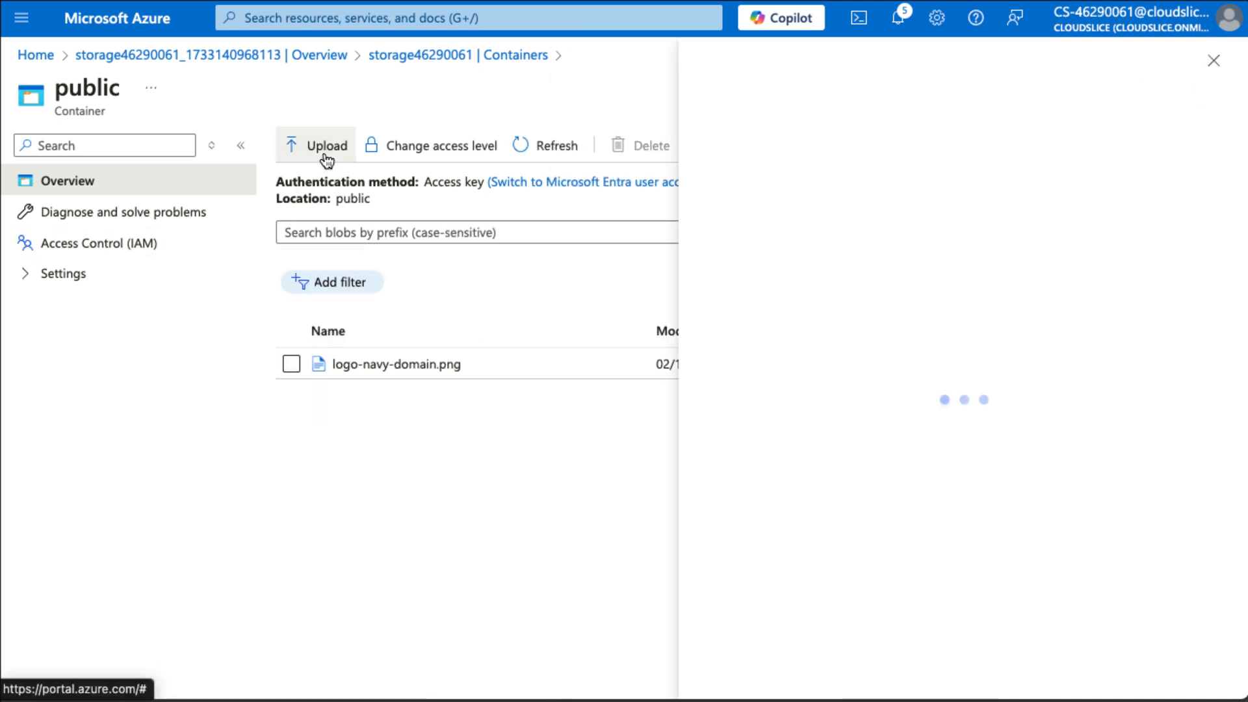
click(1214, 60)
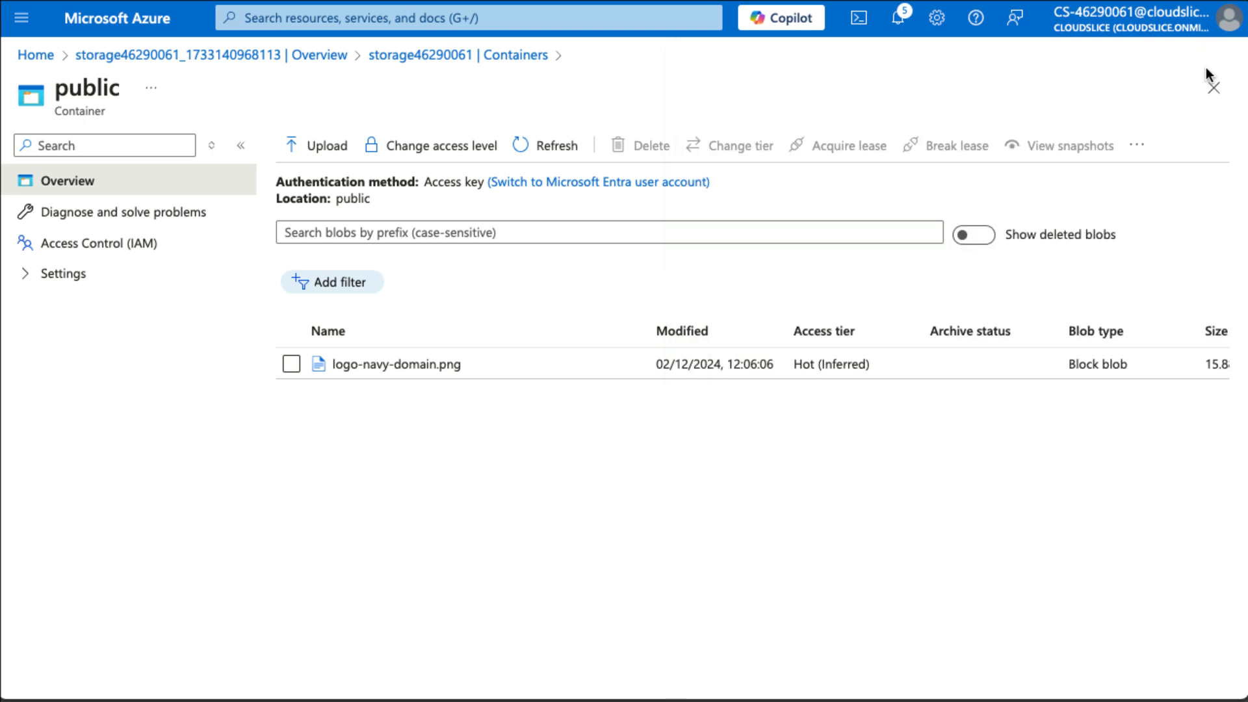
click(437, 57)
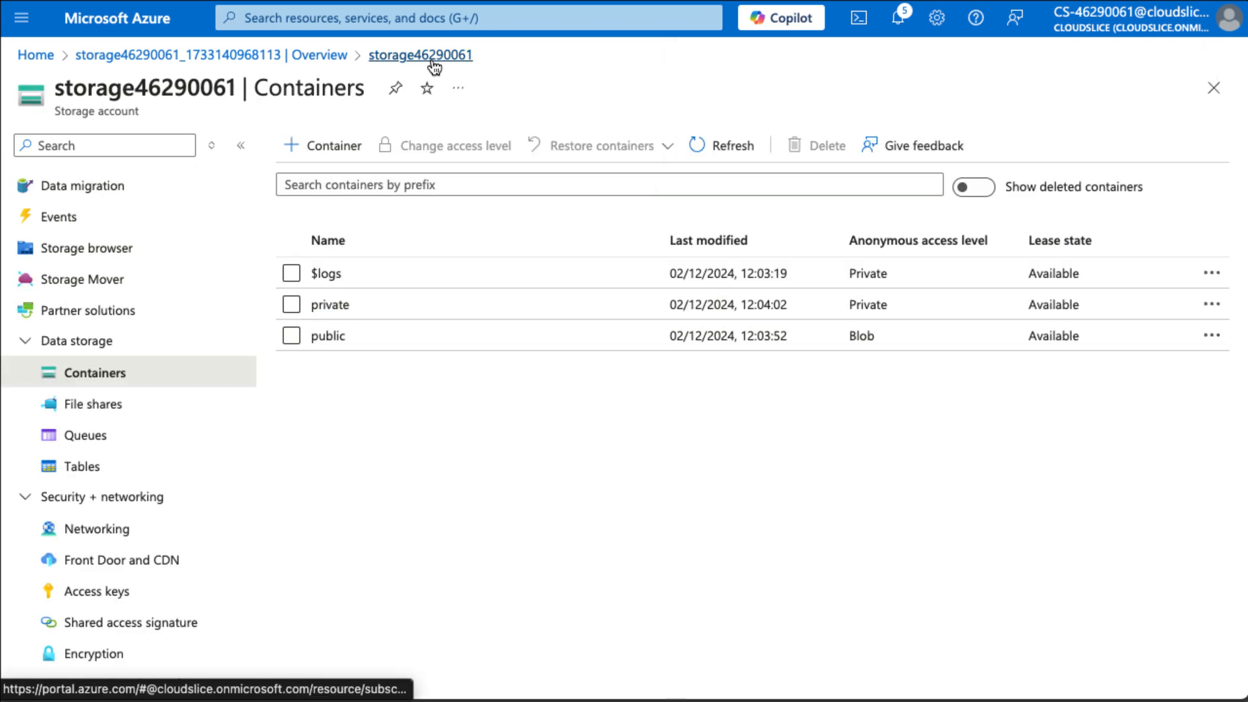
click(331, 309)
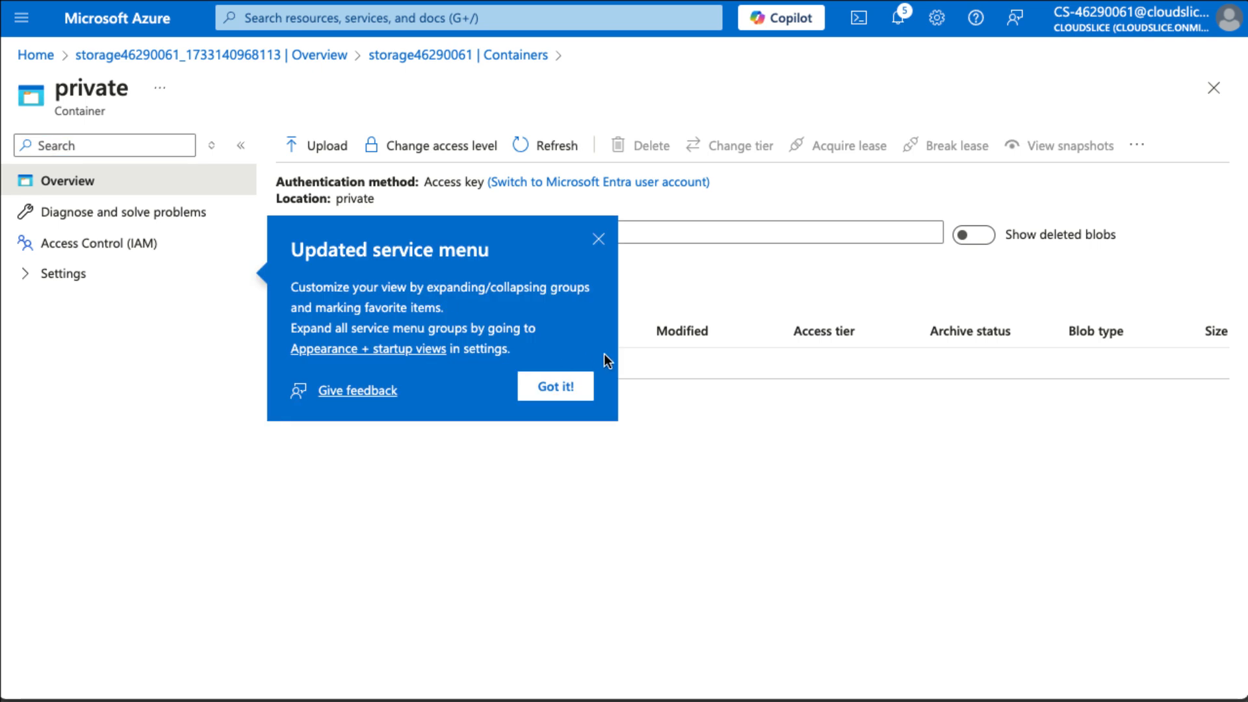
click(594, 243)
click(313, 148)
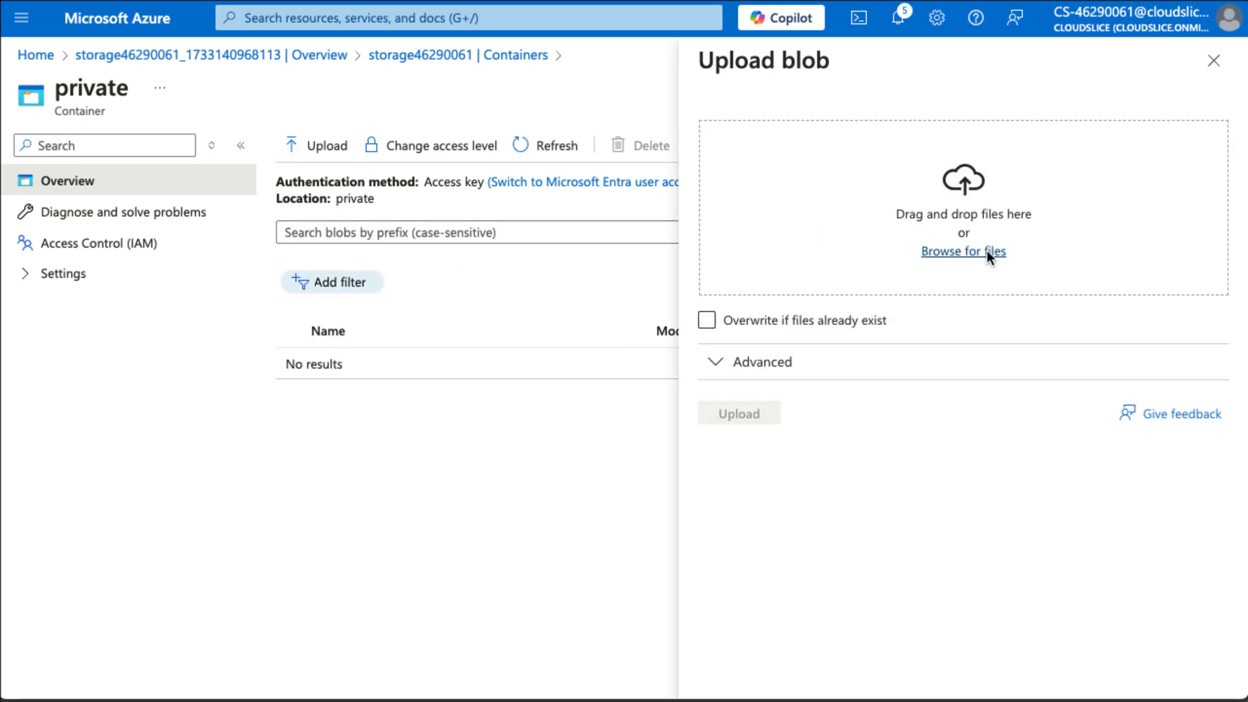
click(987, 251)
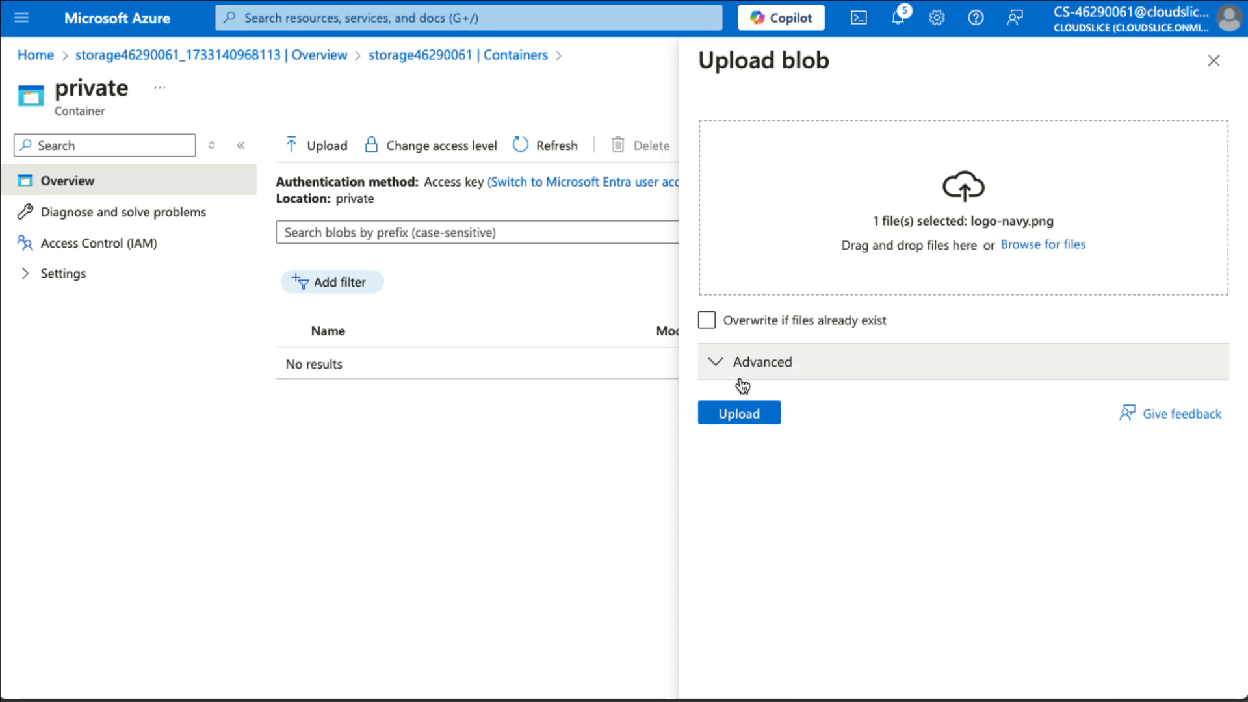
Set the block size to 256 KiB and the access tier to Cool in the advanced upload options.
click(729, 365)
click(994, 524)
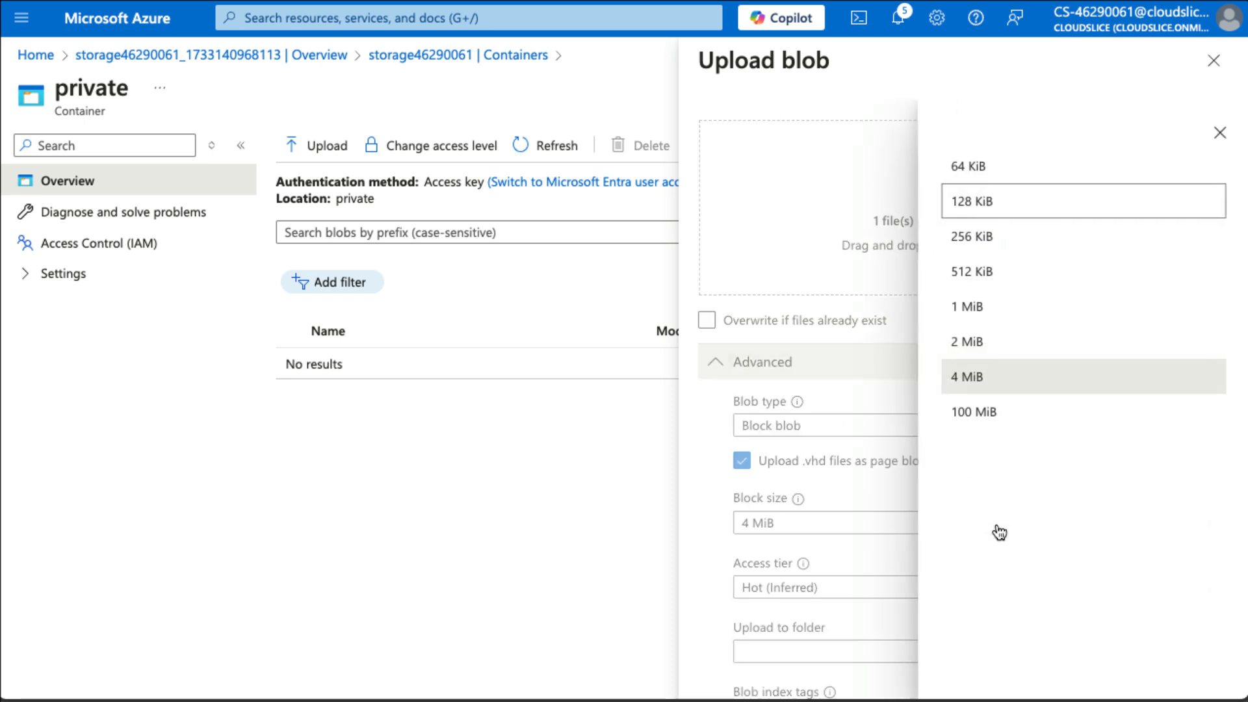
click(1040, 251)
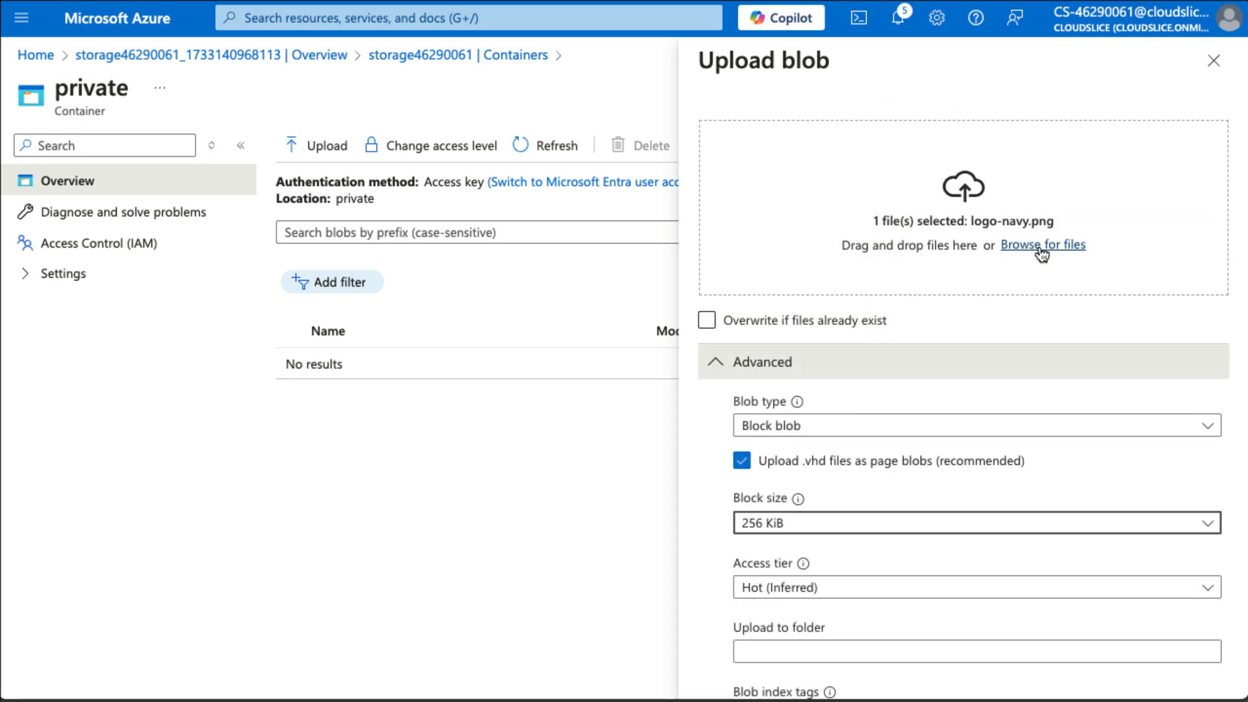
scroll(846, 534, down, 2)
click(845, 497)
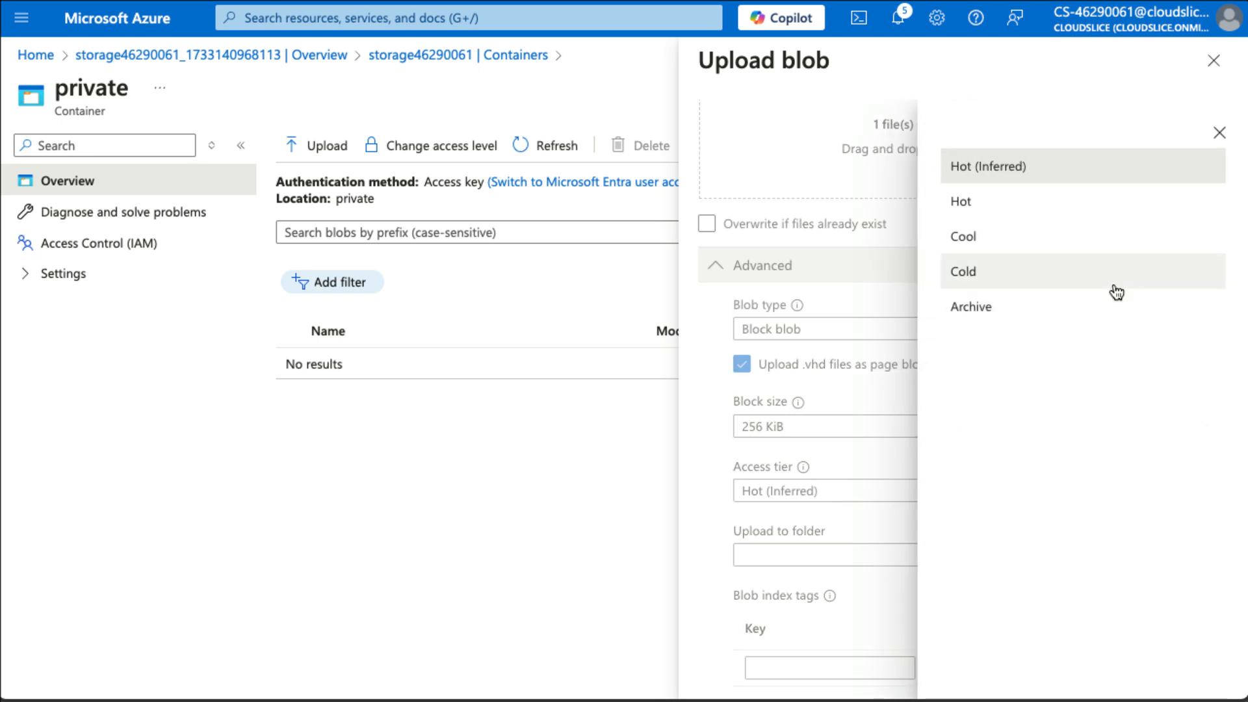
click(1096, 247)
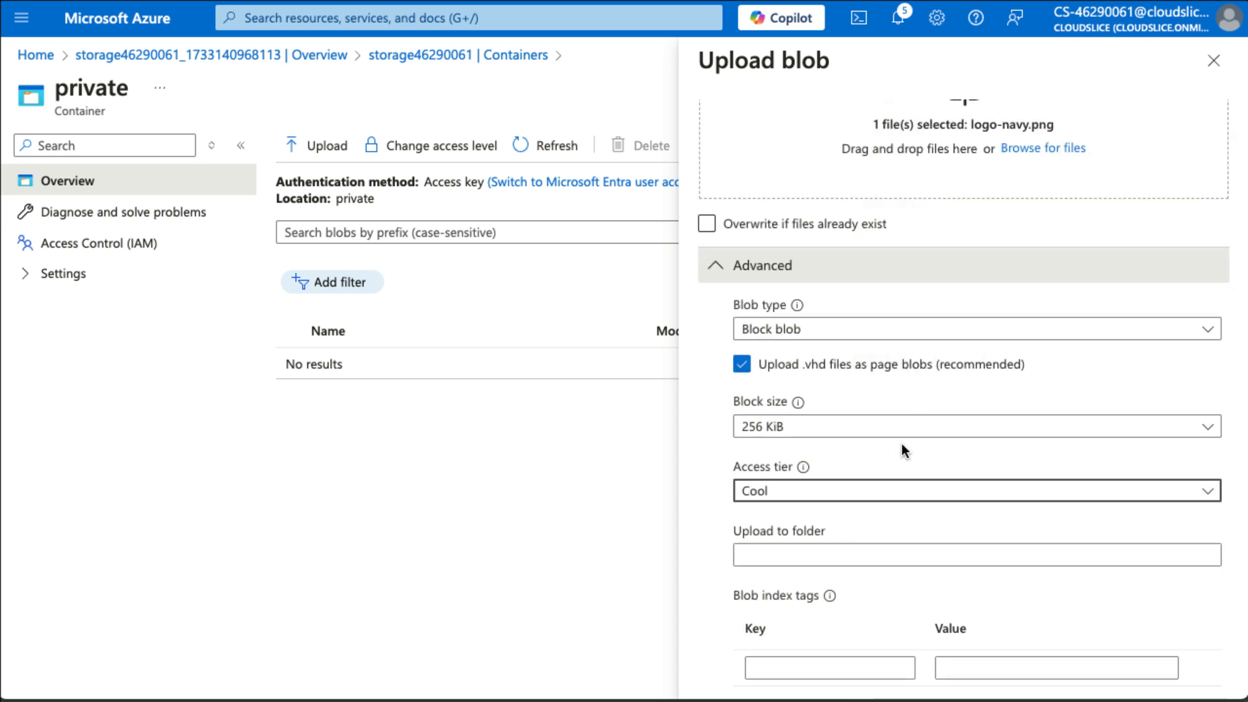
Add a blob index tag with the key source and the value ArchivePrivateFiles, and upload the blob.
scroll(902, 446, down, 2)
scroll(903, 444, down, 2)
click(799, 421)
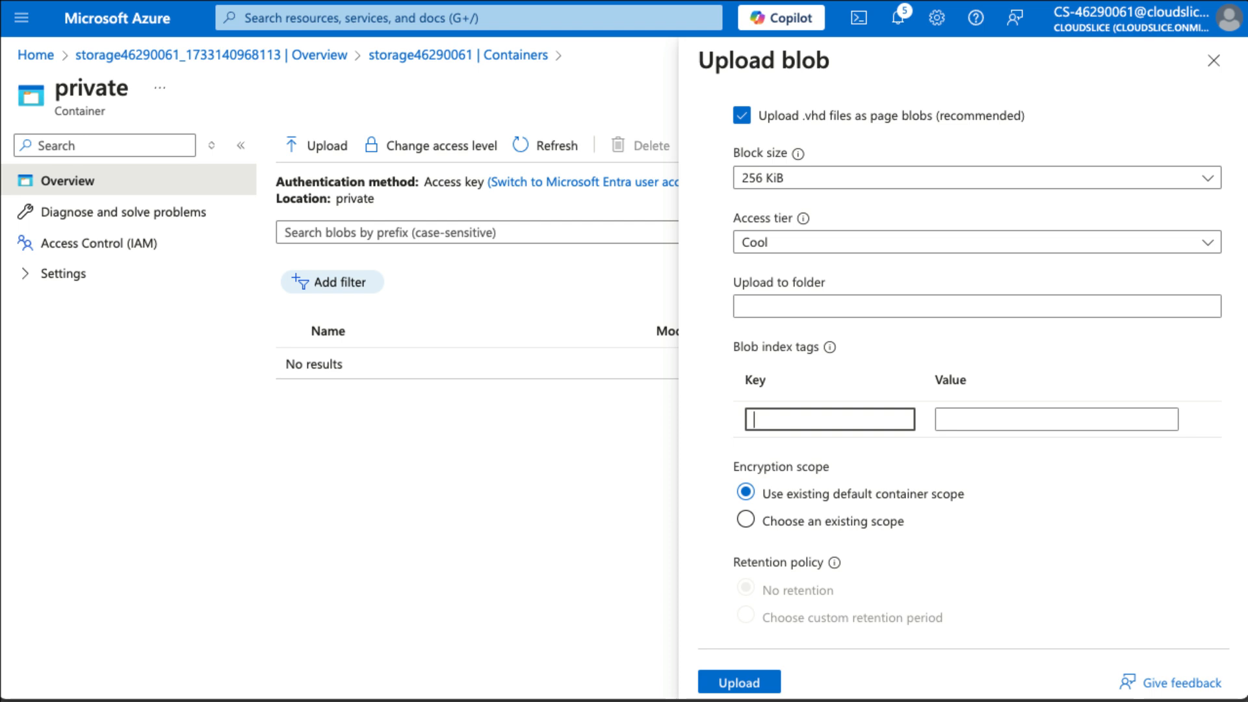
text(source)
key(Tab)
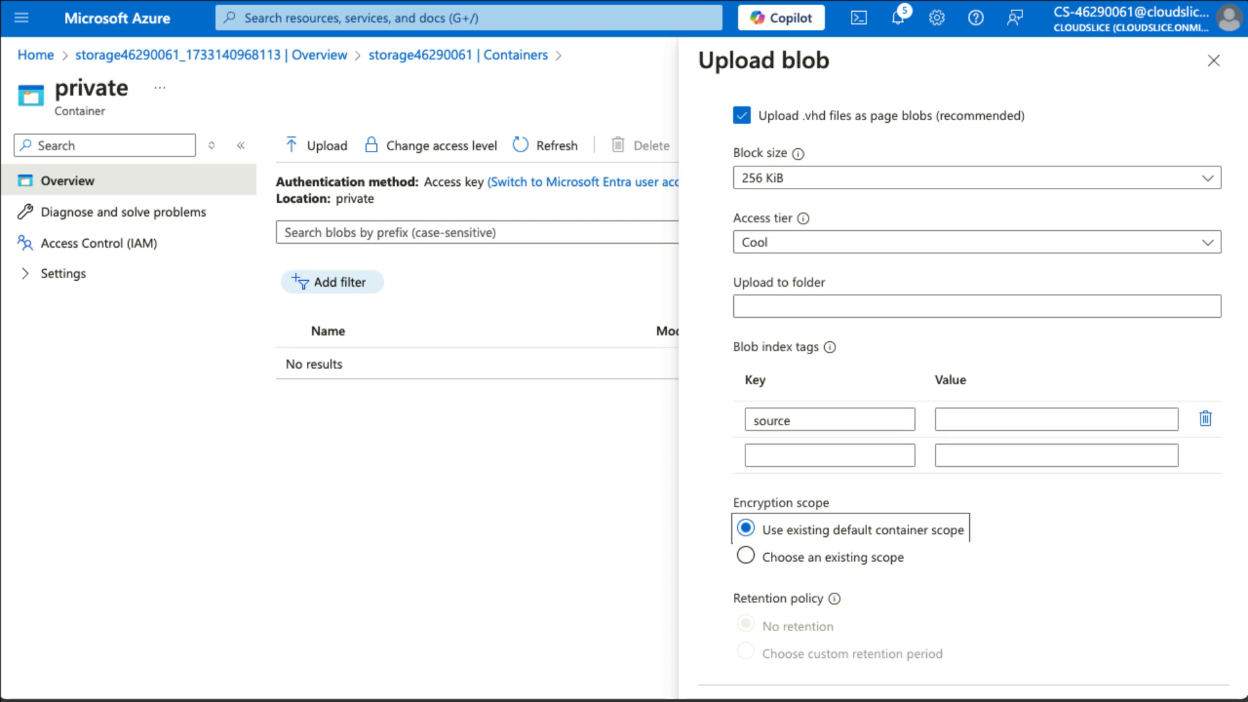
click(1071, 418)
text(Archive)
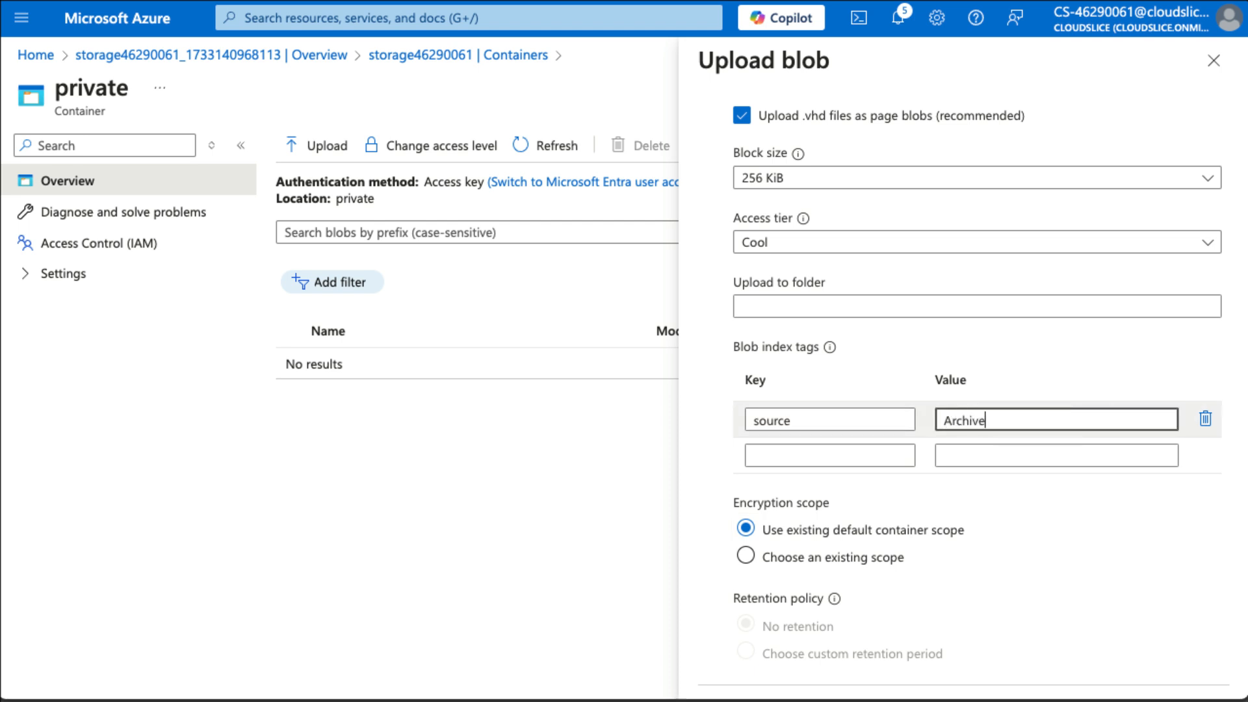
text(PrivateFiles)
scroll(871, 550, down, 2)
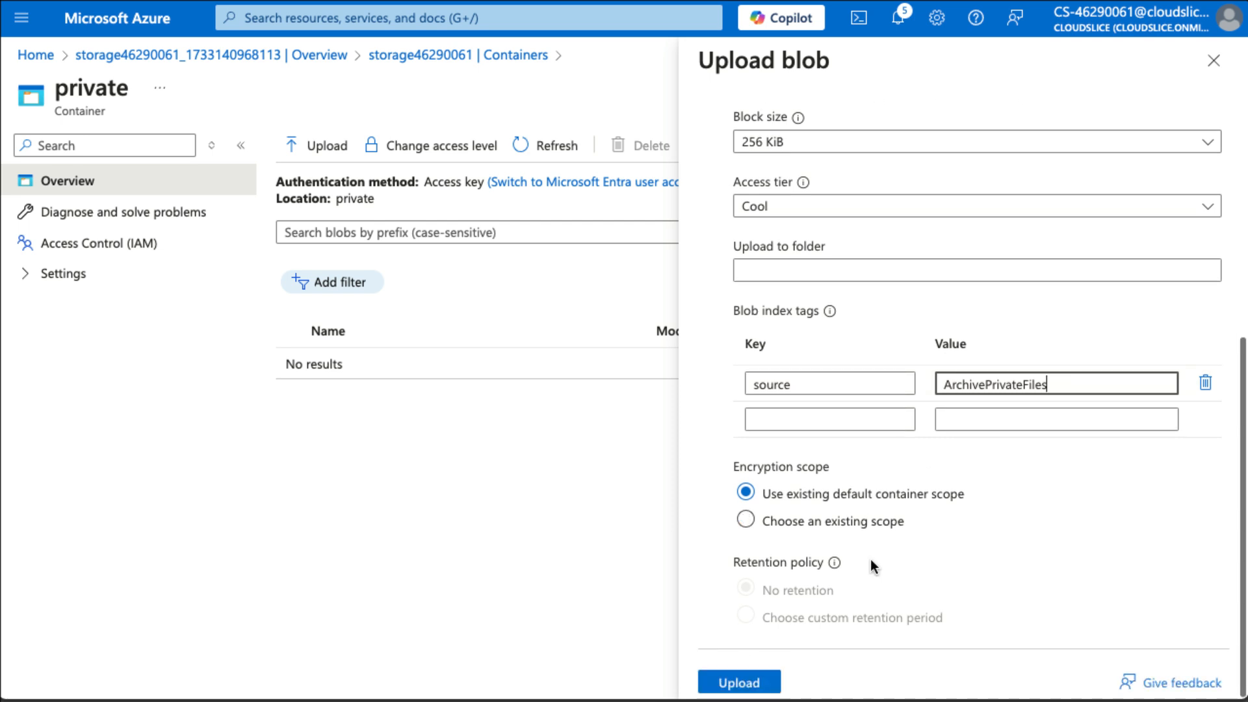
click(745, 681)
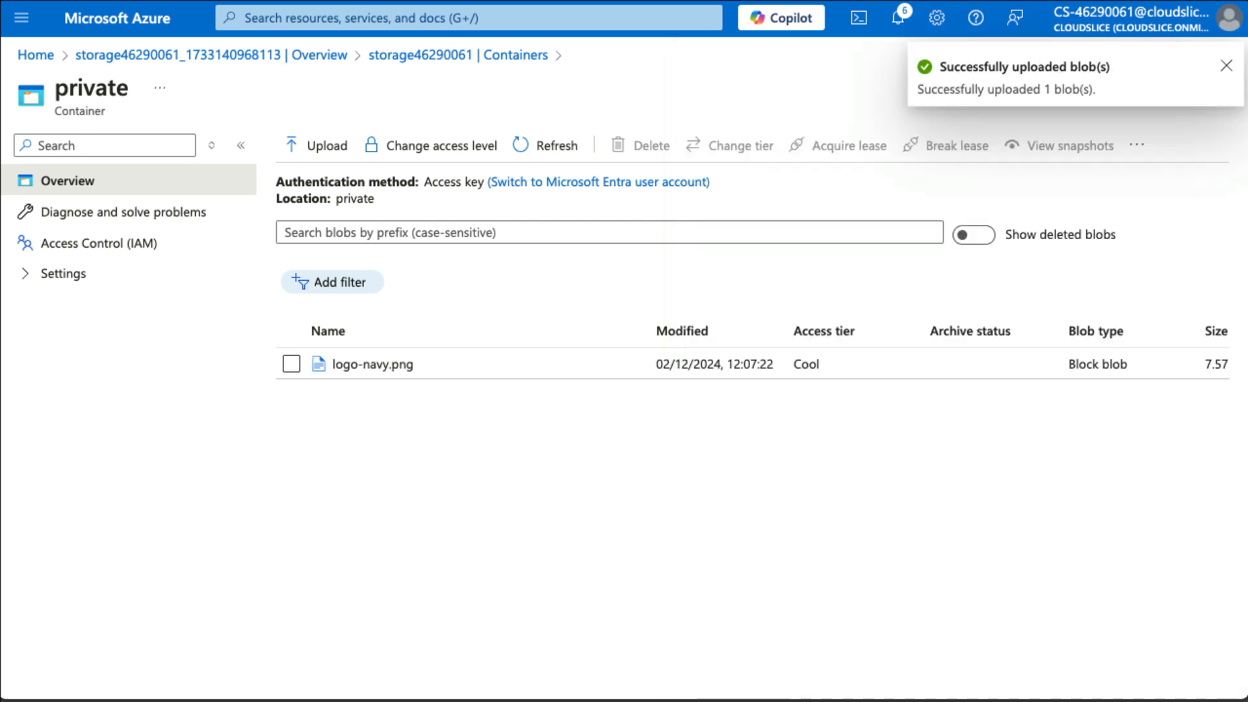
Copy the URL of the logo-navy.png blob in the private container and close its details.
click(367, 365)
click(983, 257)
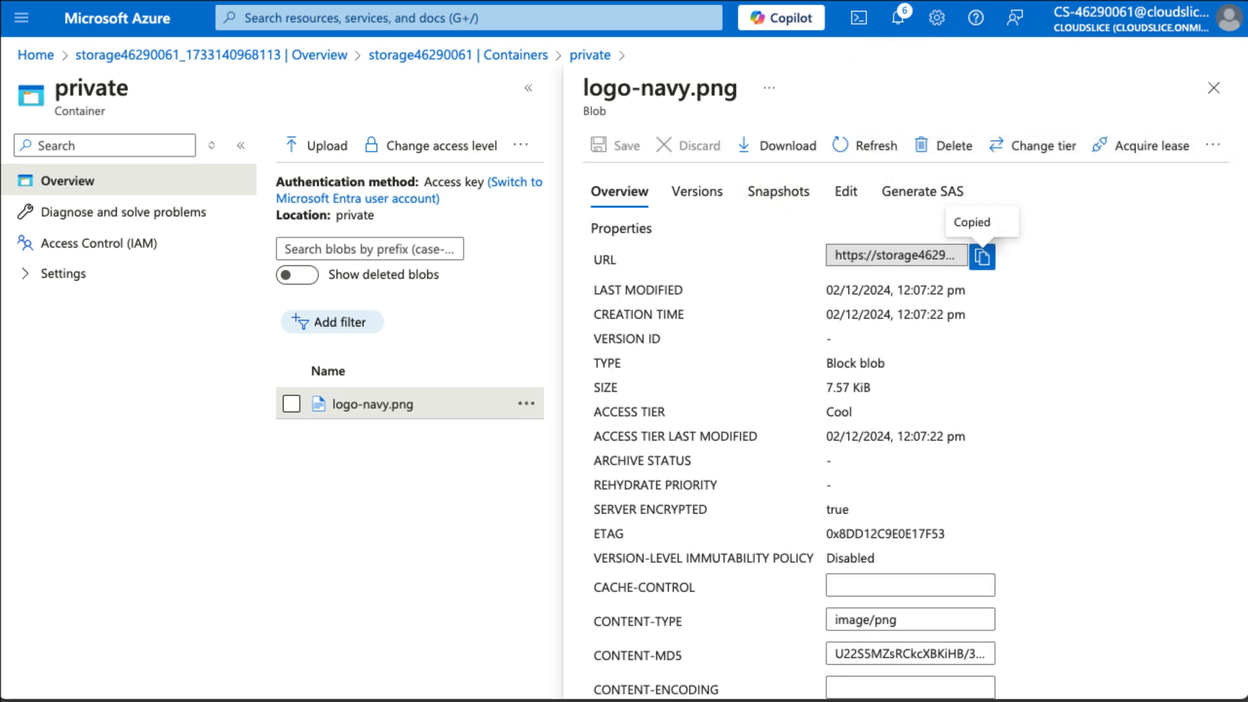
click(1213, 91)
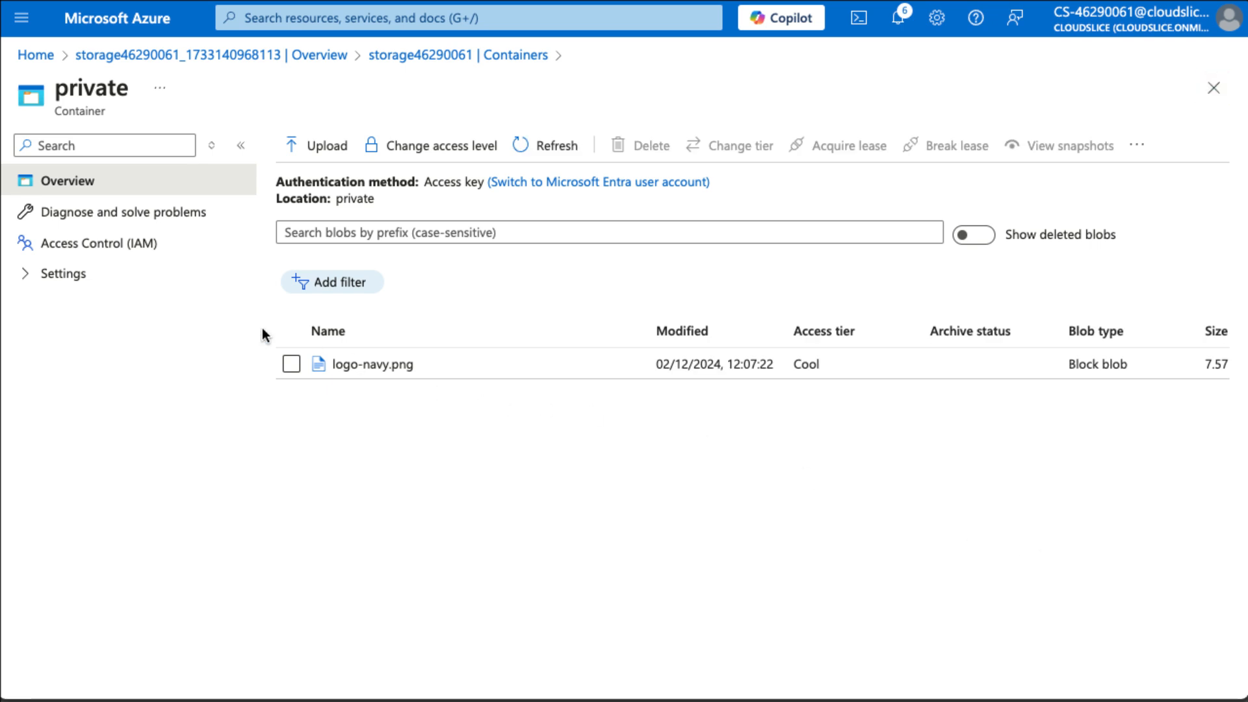
Generate a SAS token for the private container with Key 1, Read permission and HTTPS only, and copy the blob SAS token.
click(71, 275)
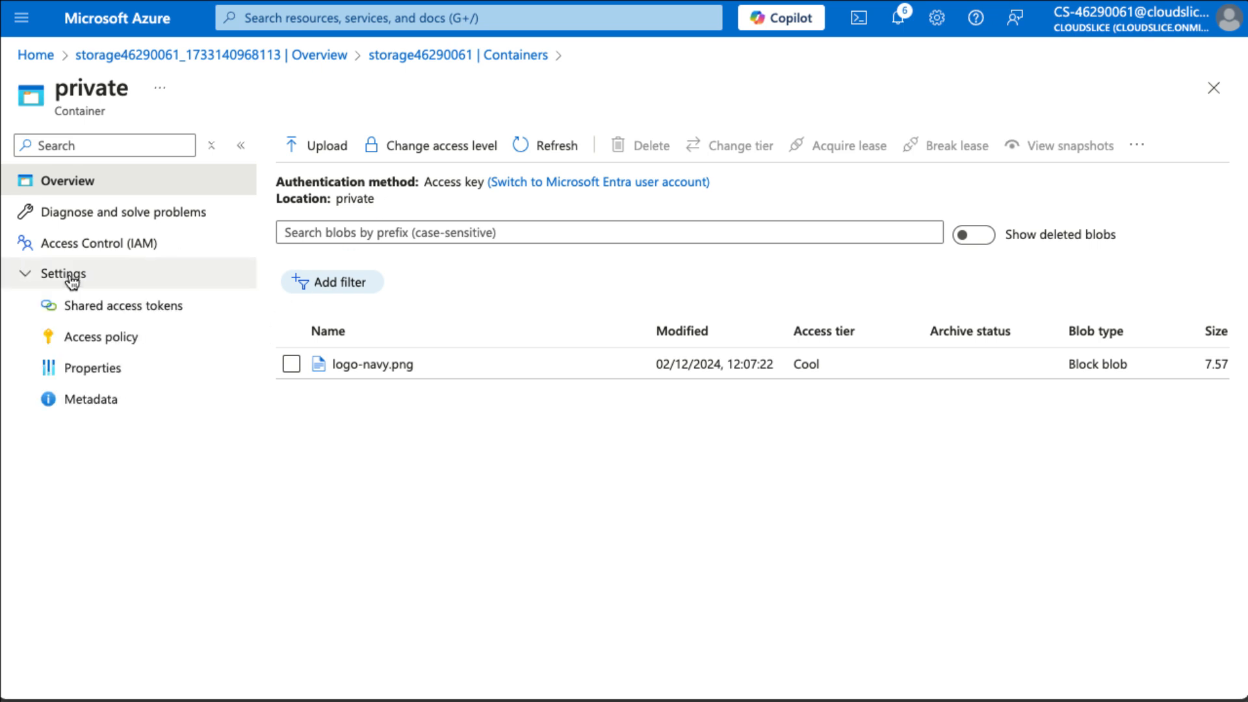
click(93, 311)
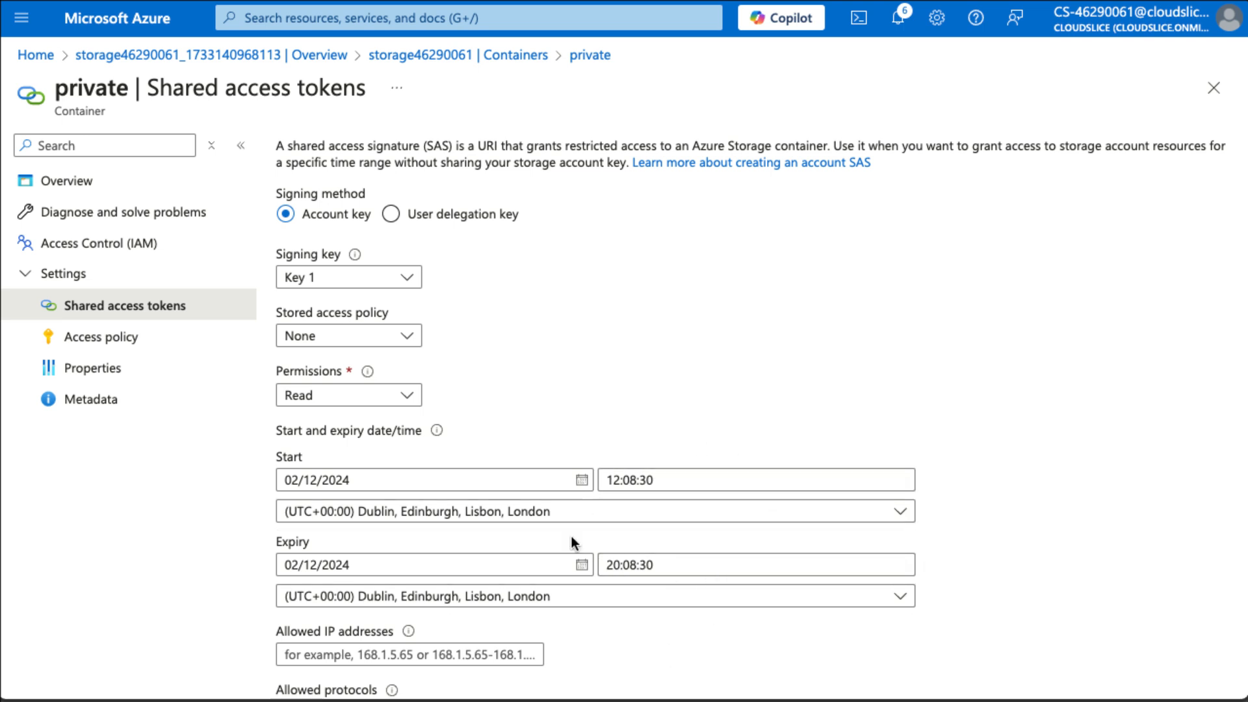
scroll(571, 536, down, 2)
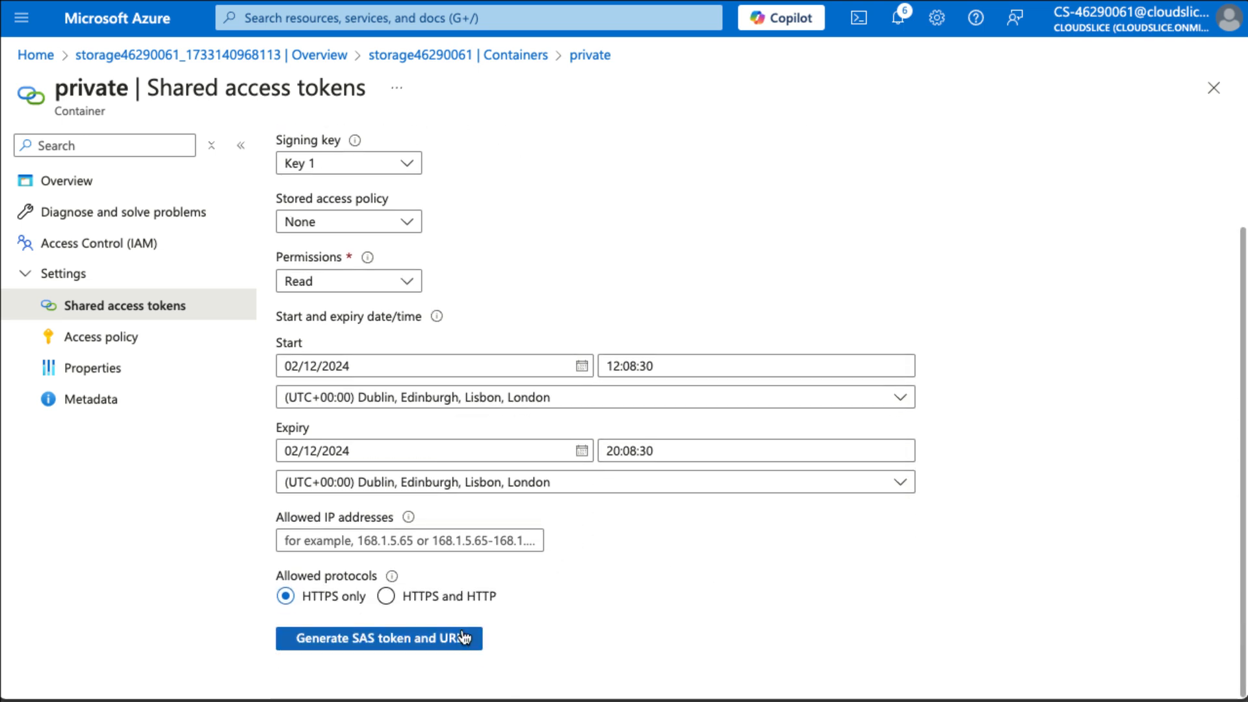
click(440, 642)
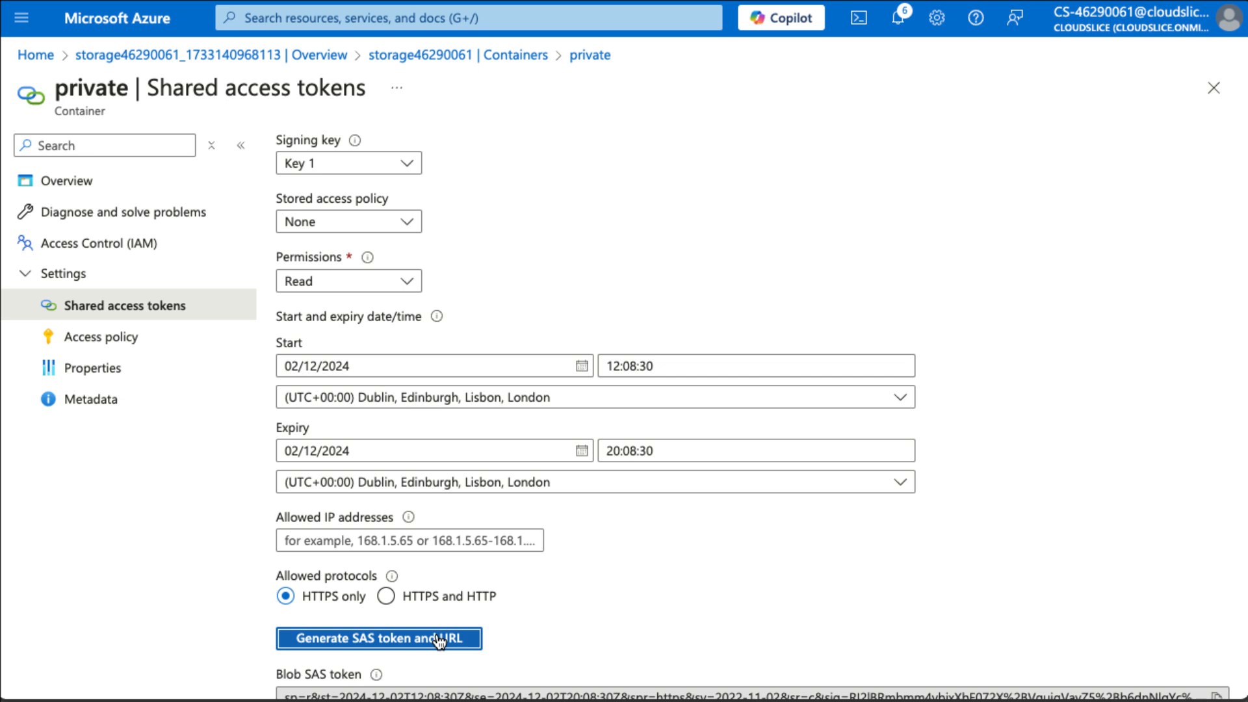
scroll(439, 642, down, 2)
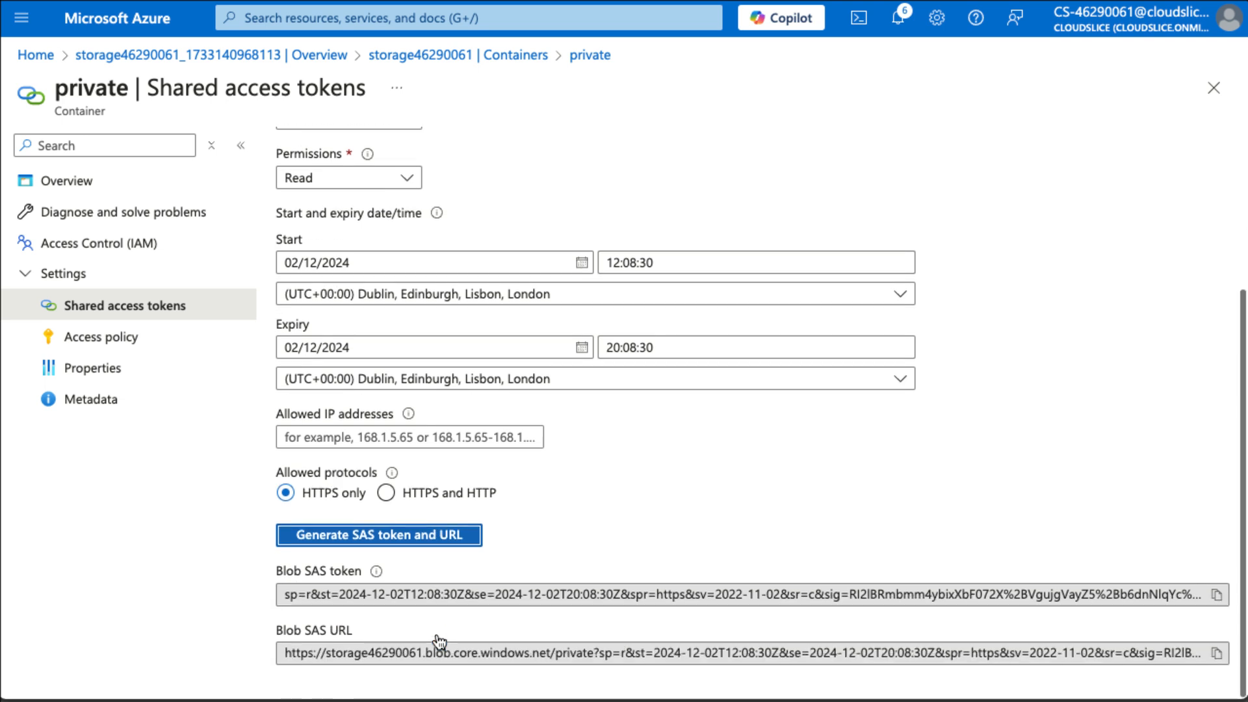
click(1217, 595)
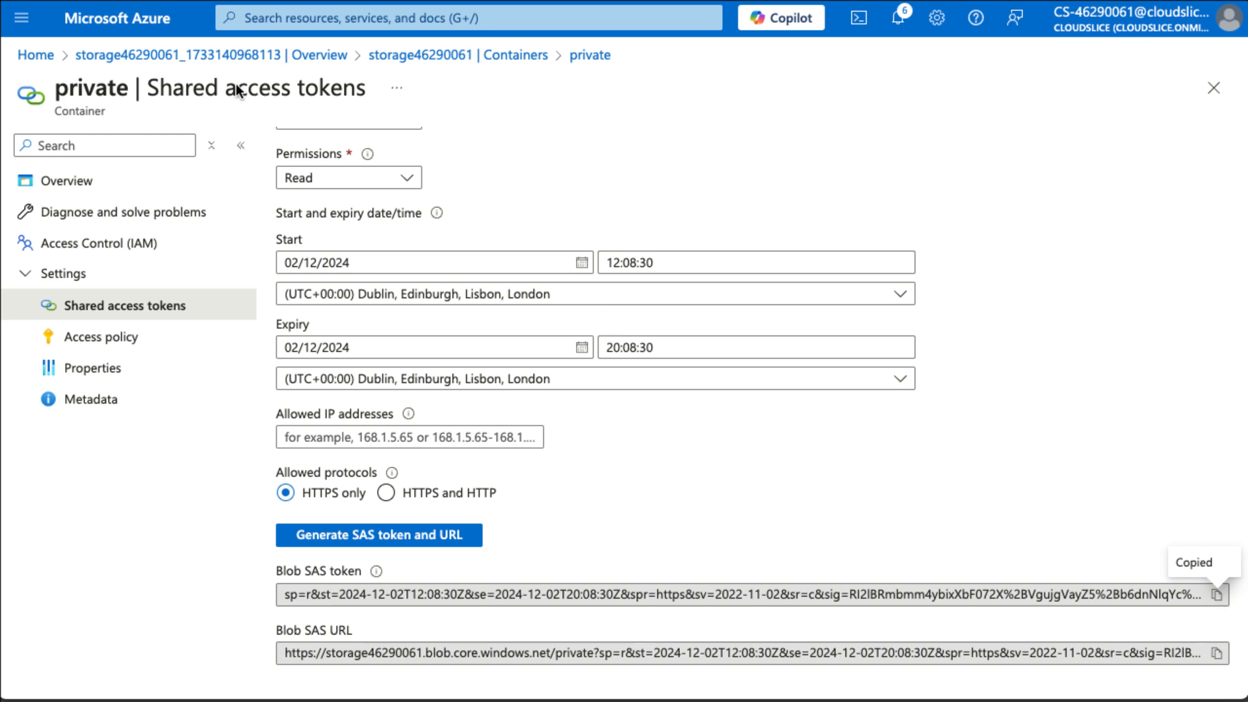
Find the CSST46290061 app service by searching for CSST, and open its environment variables.
click(302, 16)
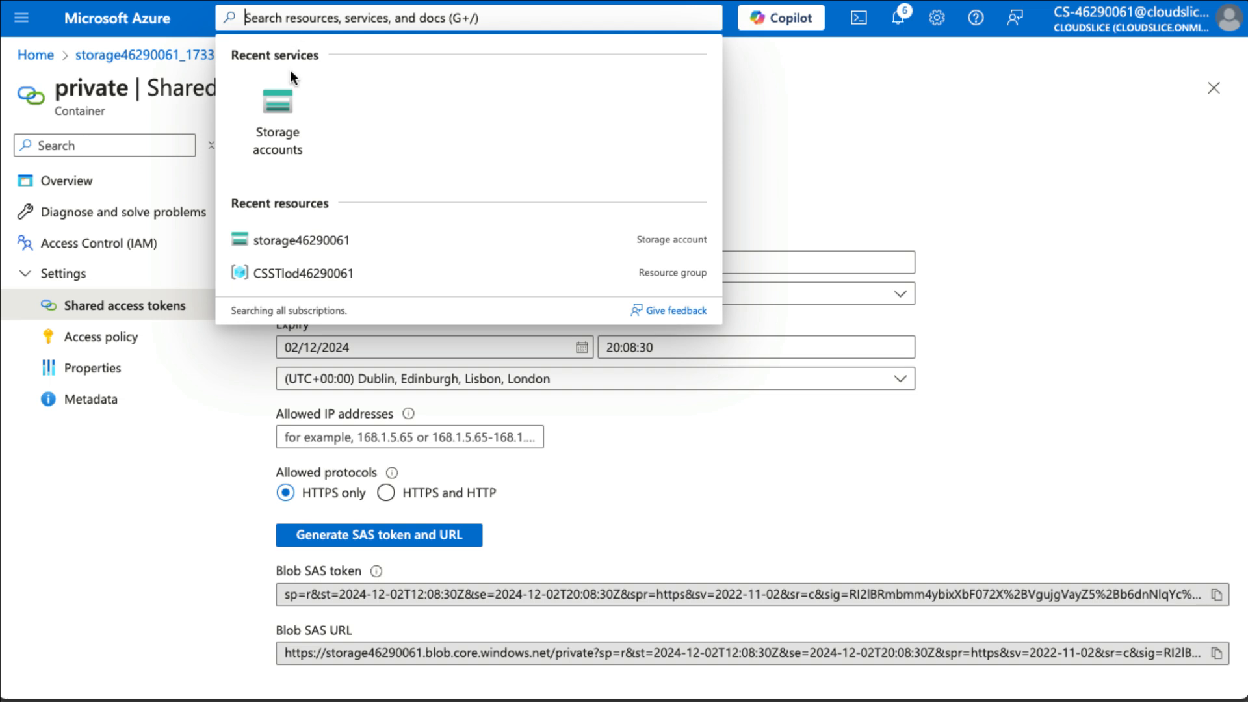
text(CSST)
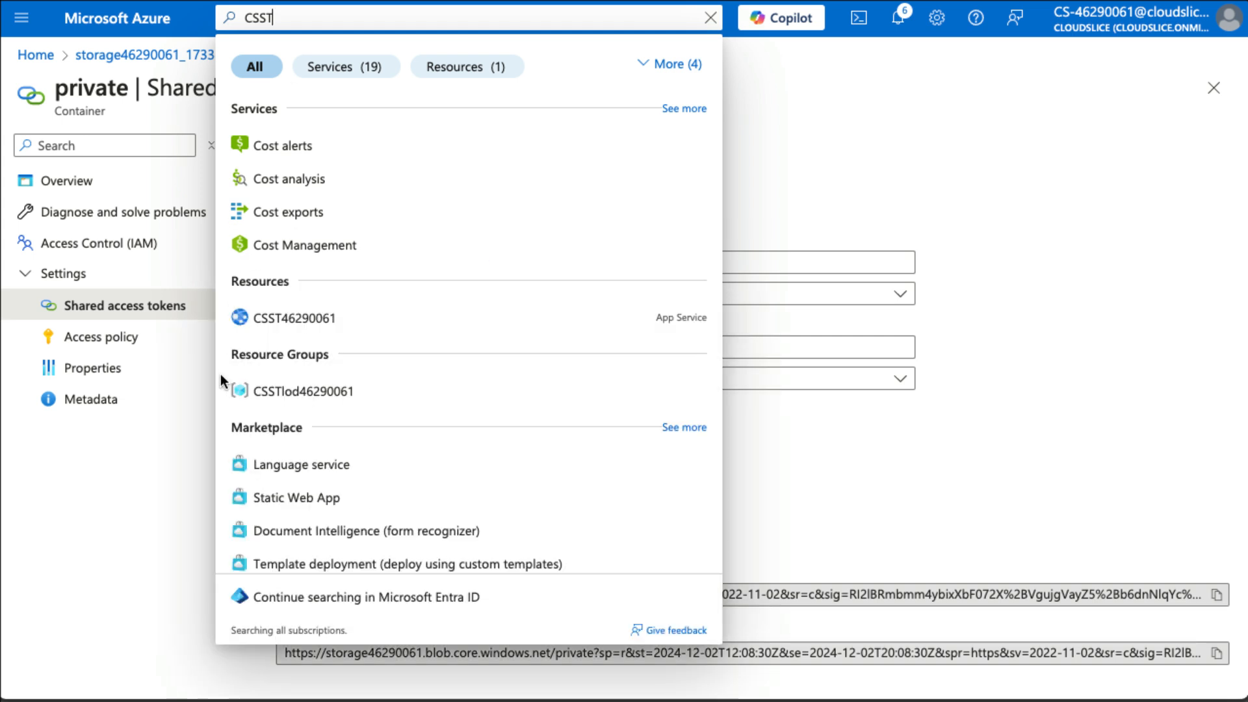
click(319, 317)
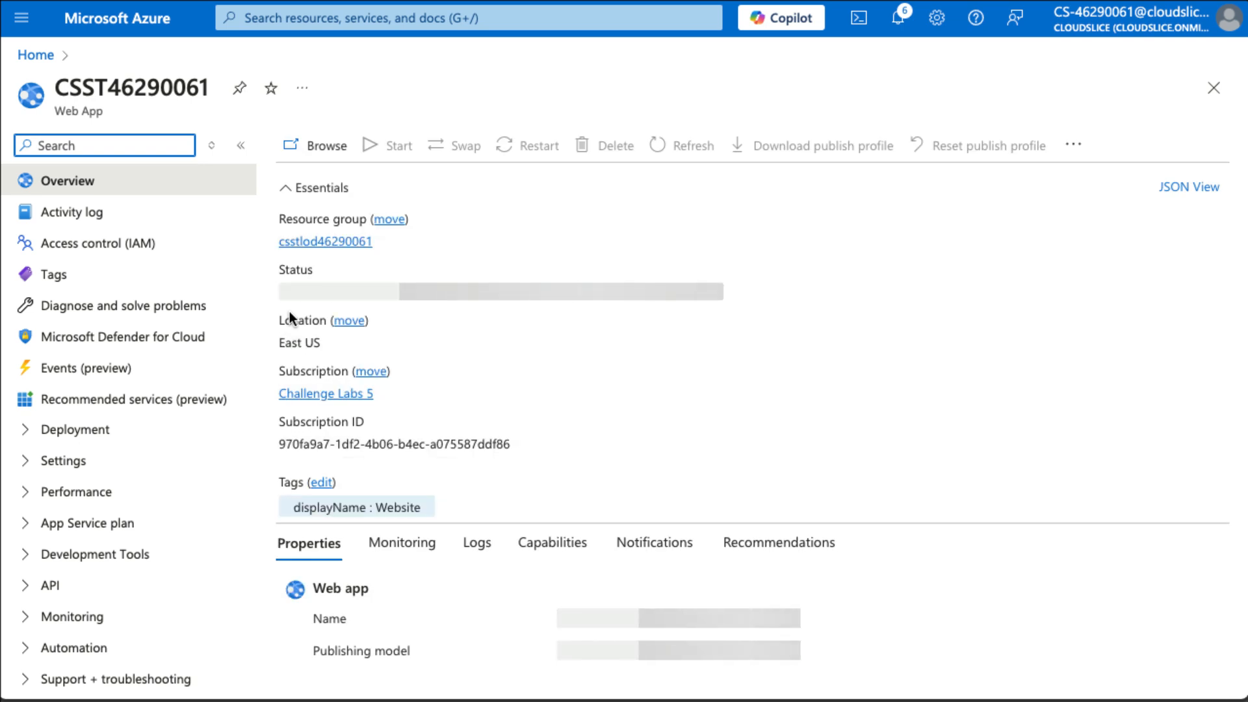
click(74, 464)
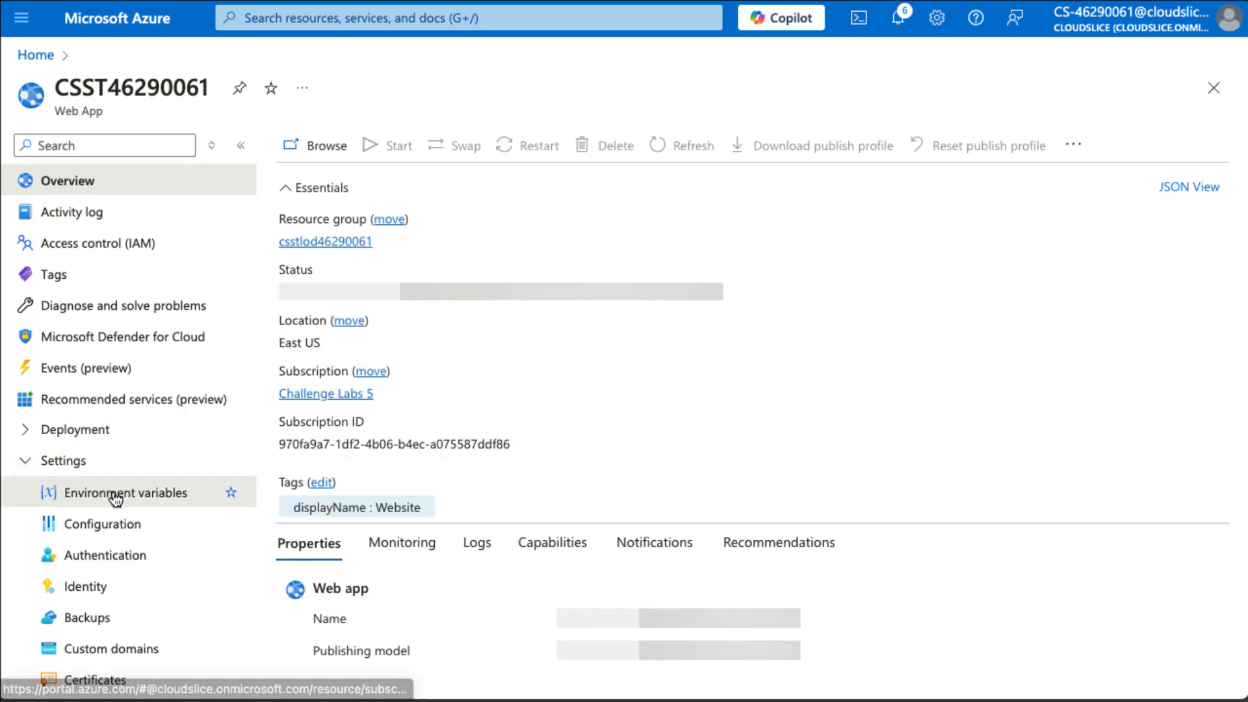
click(77, 497)
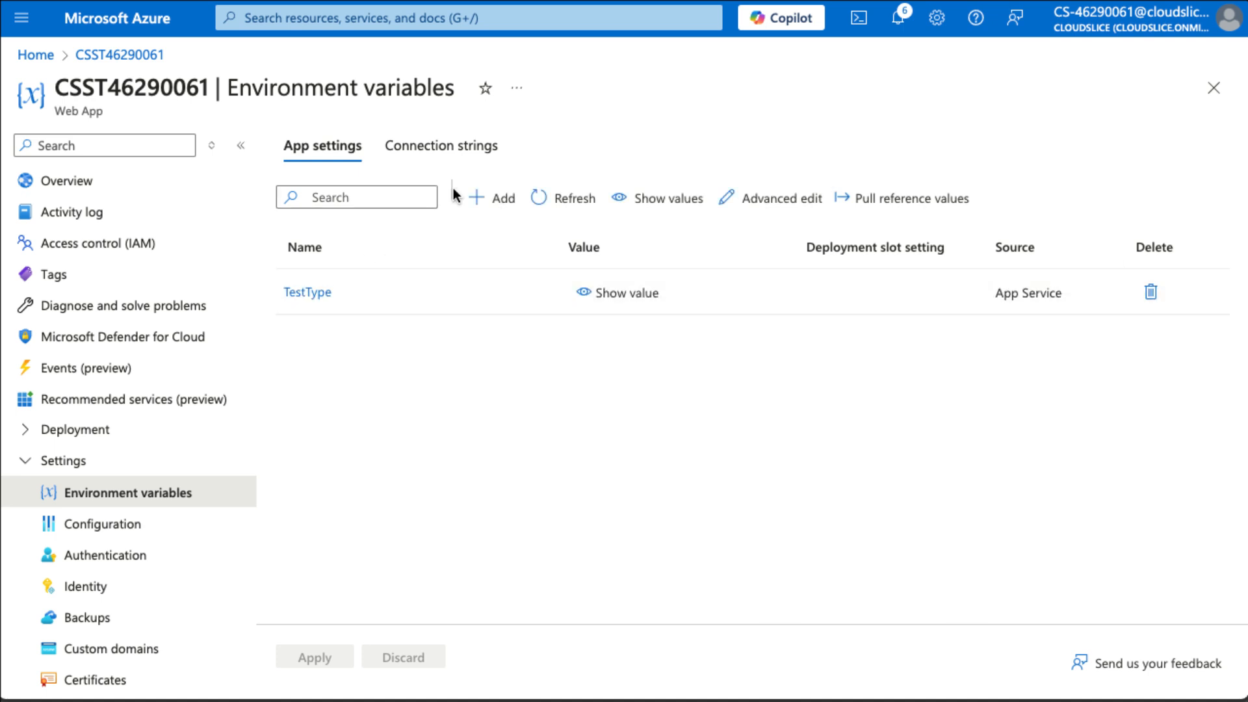
Add an application setting named StorageAccountName with the value storage46290061.
click(499, 199)
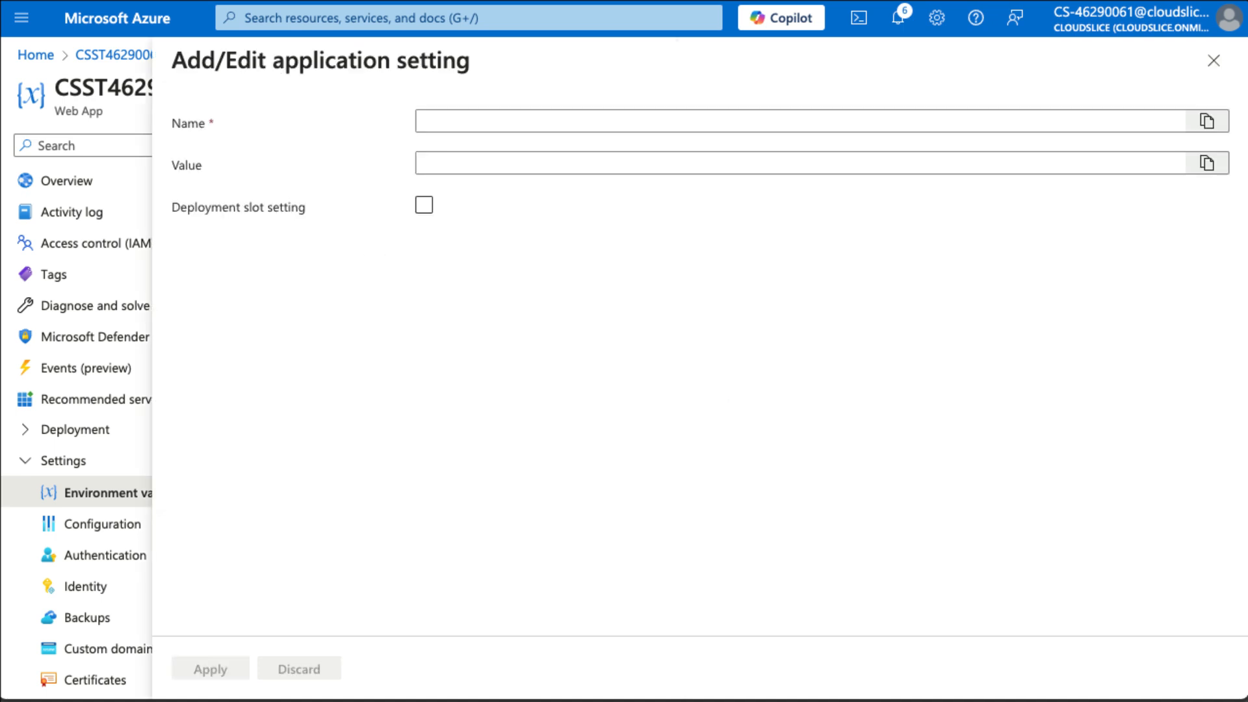
click(446, 123)
key(ctrl+v)
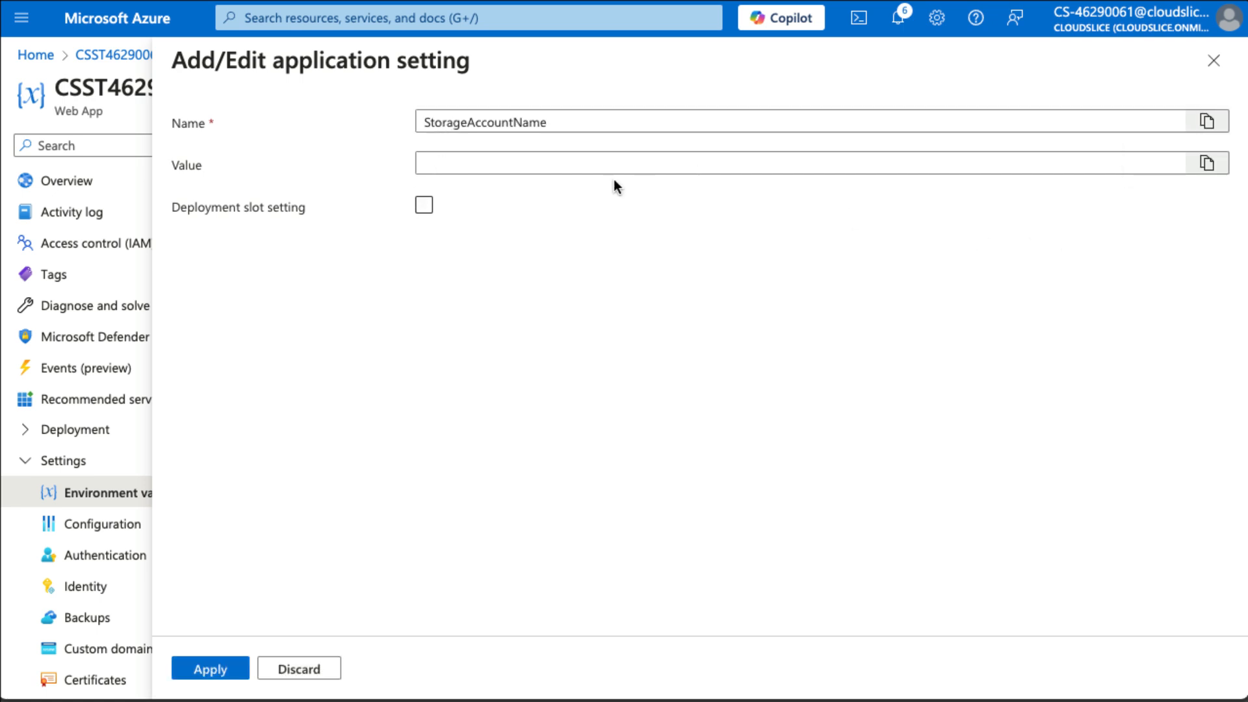
click(591, 165)
key(ctrl+v)
click(232, 670)
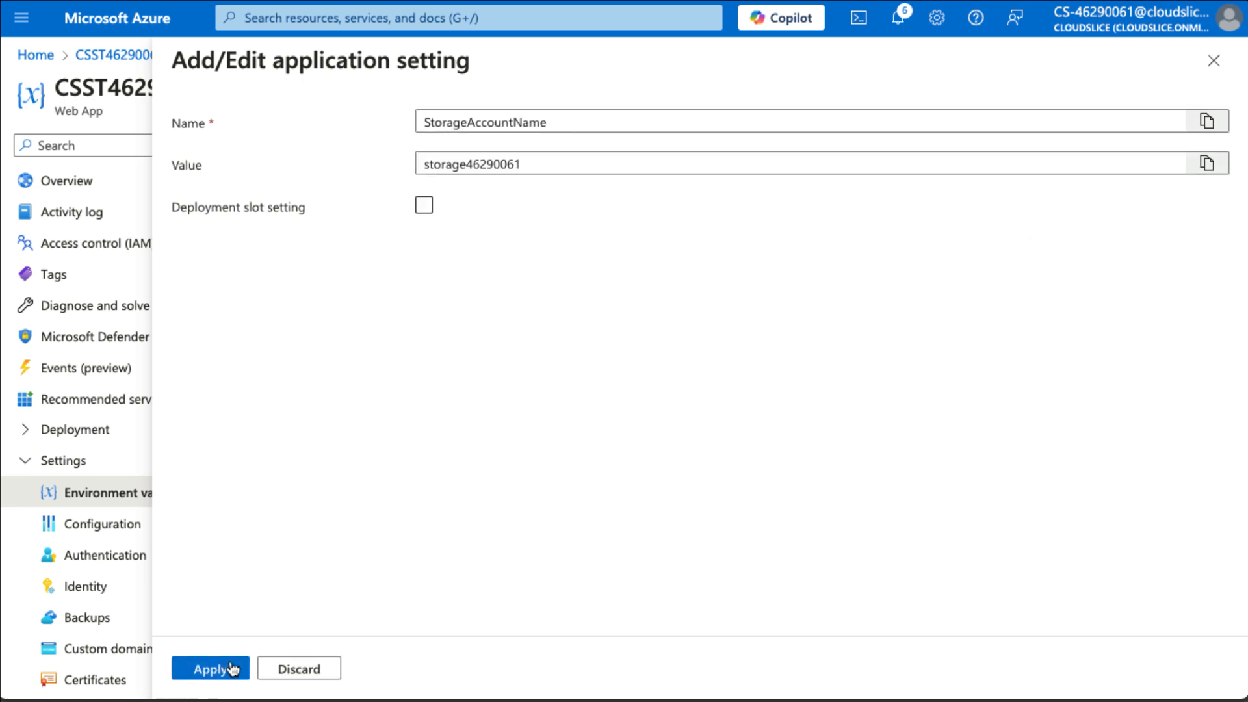
Add an application setting named StorageAccountKey with the storage account's access key as its value.
click(496, 212)
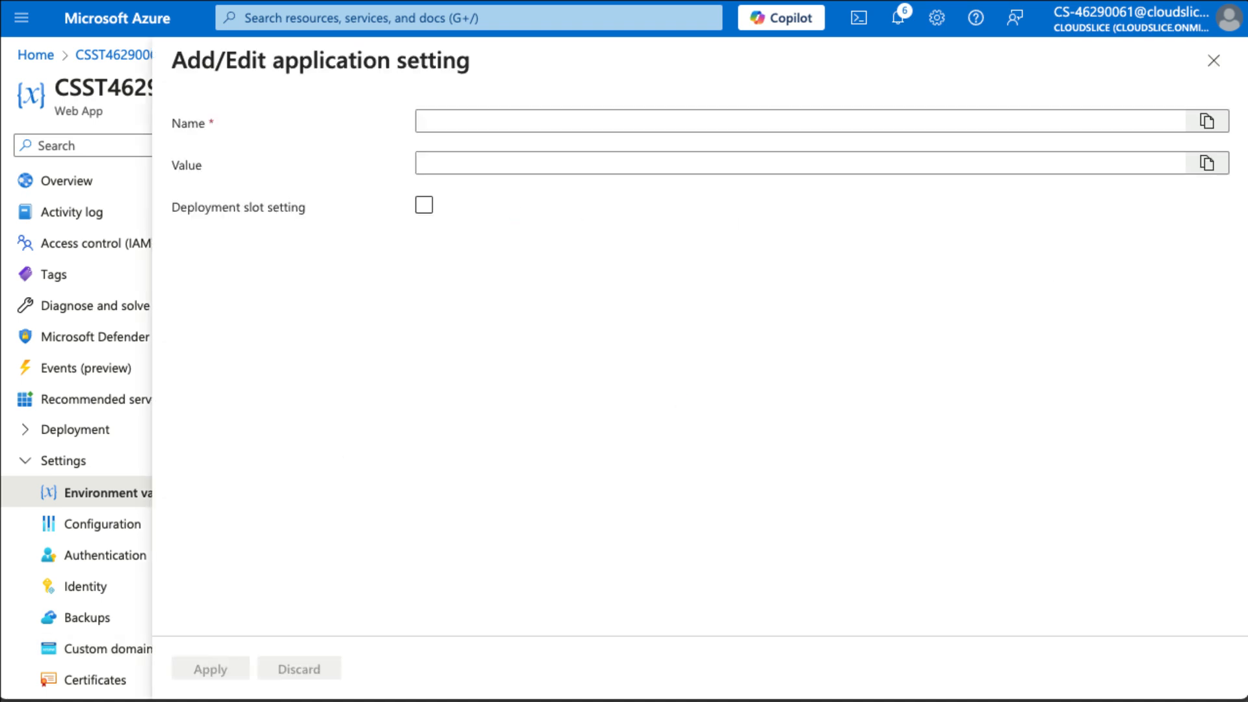
click(528, 130)
key(ctrl+v)
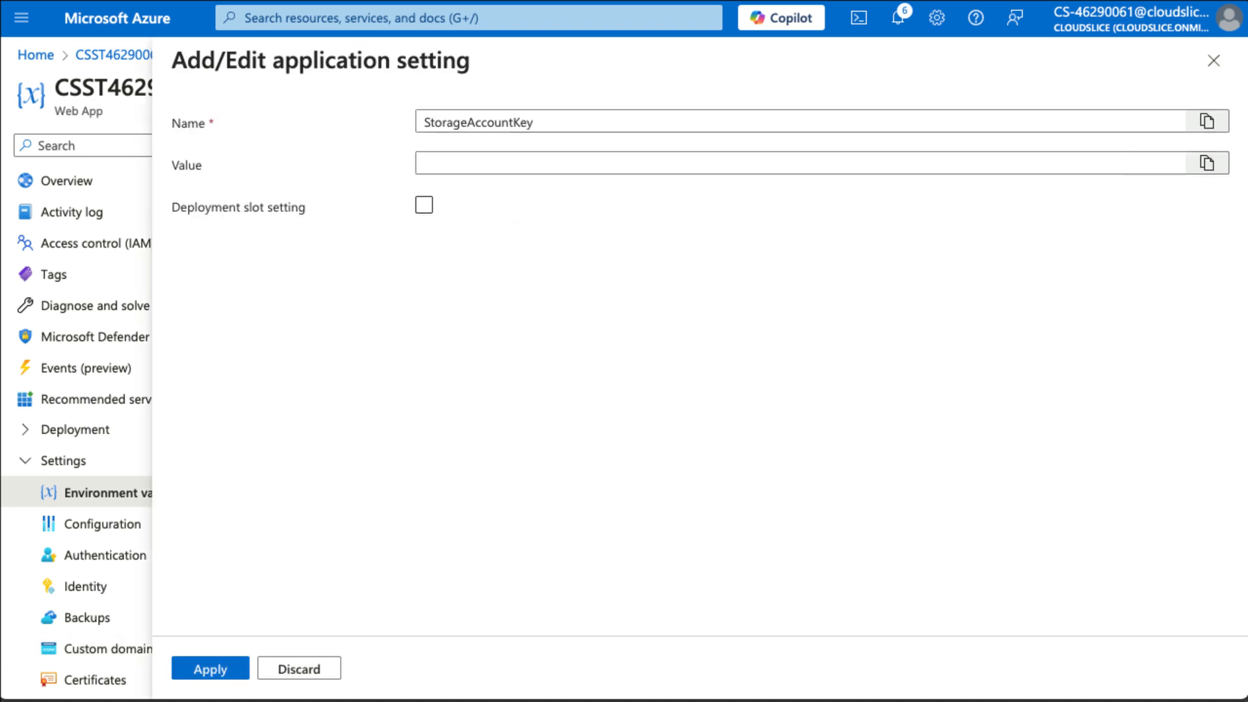
click(485, 163)
key(ctrl+v)
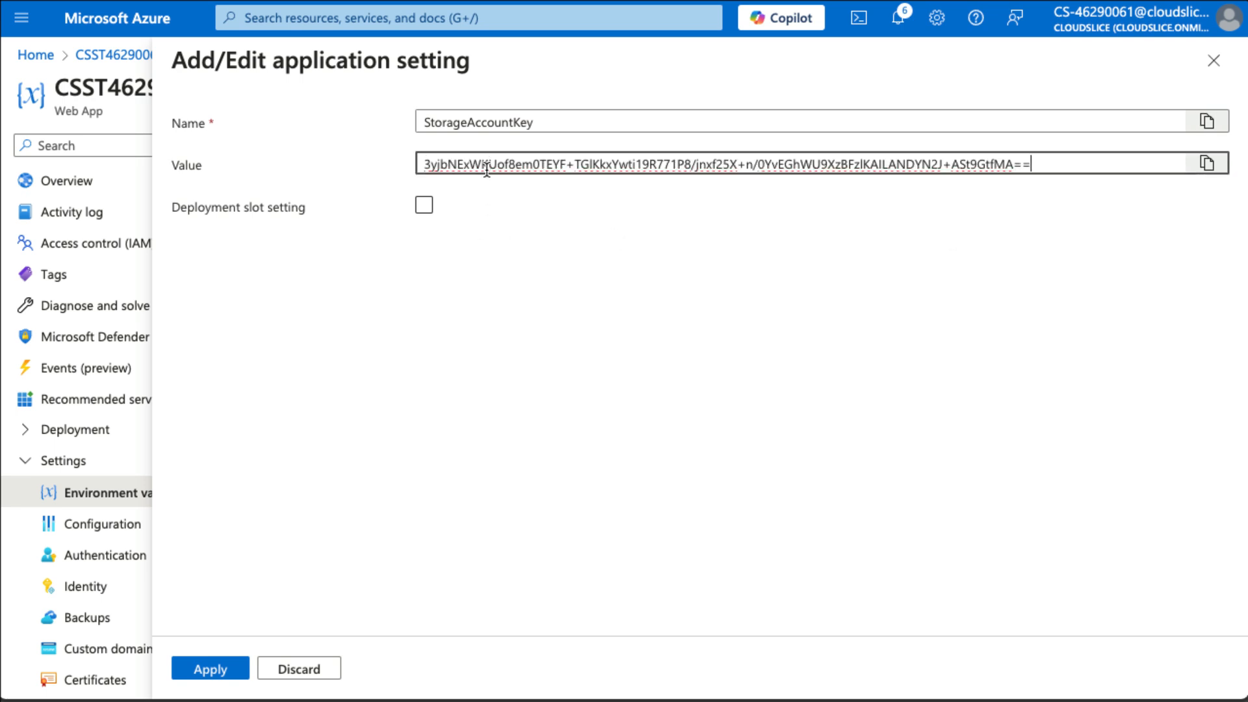
click(223, 674)
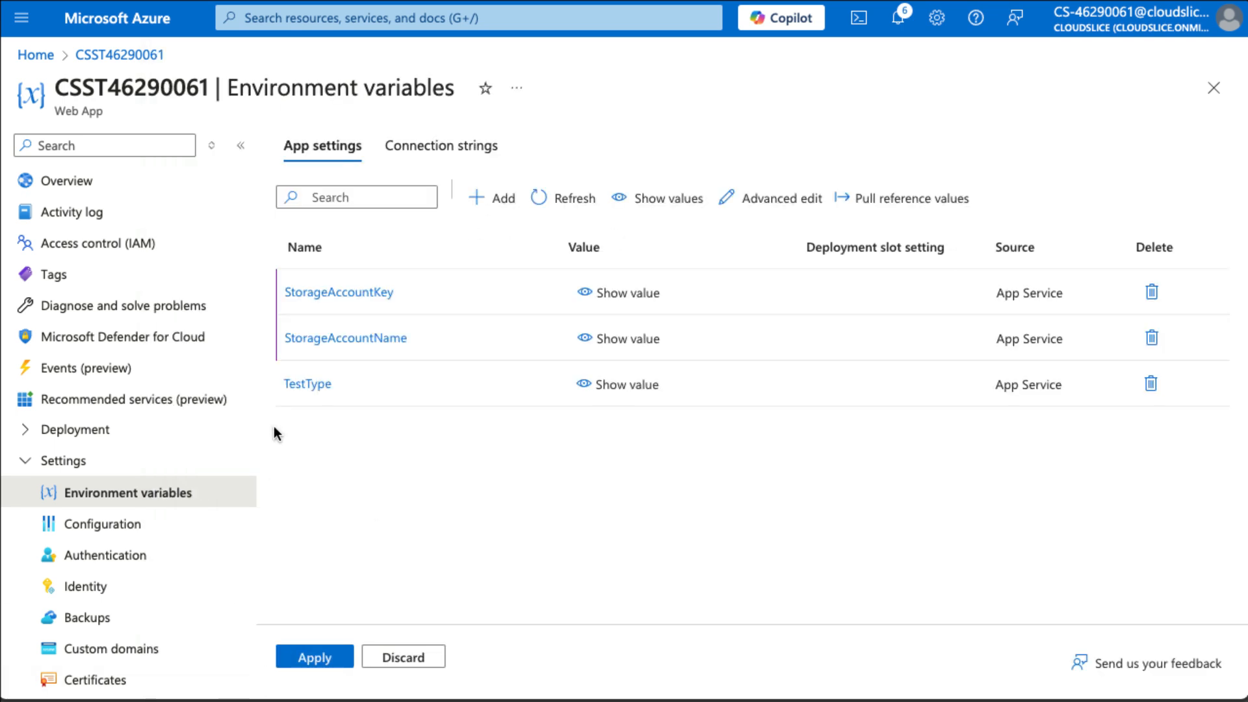
Add an application setting named StorageAccountSAS with the private container's blob SAS token as its value.
click(504, 202)
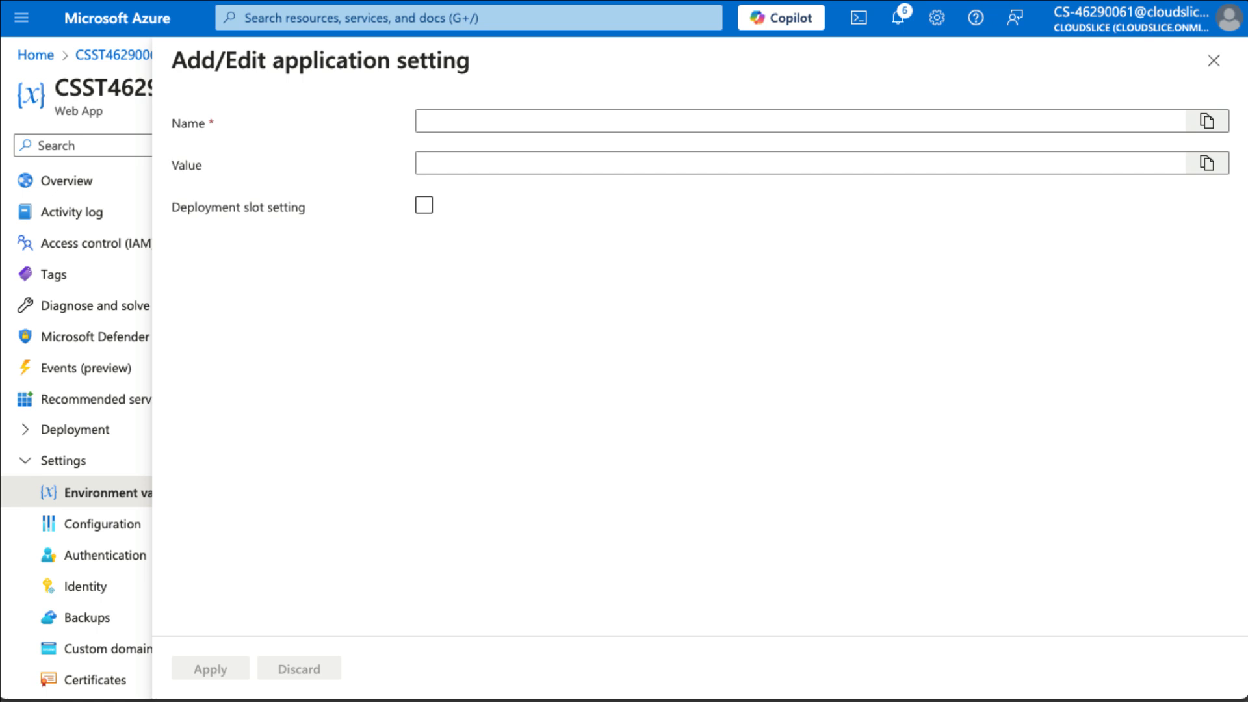
click(505, 117)
key(ctrl+v)
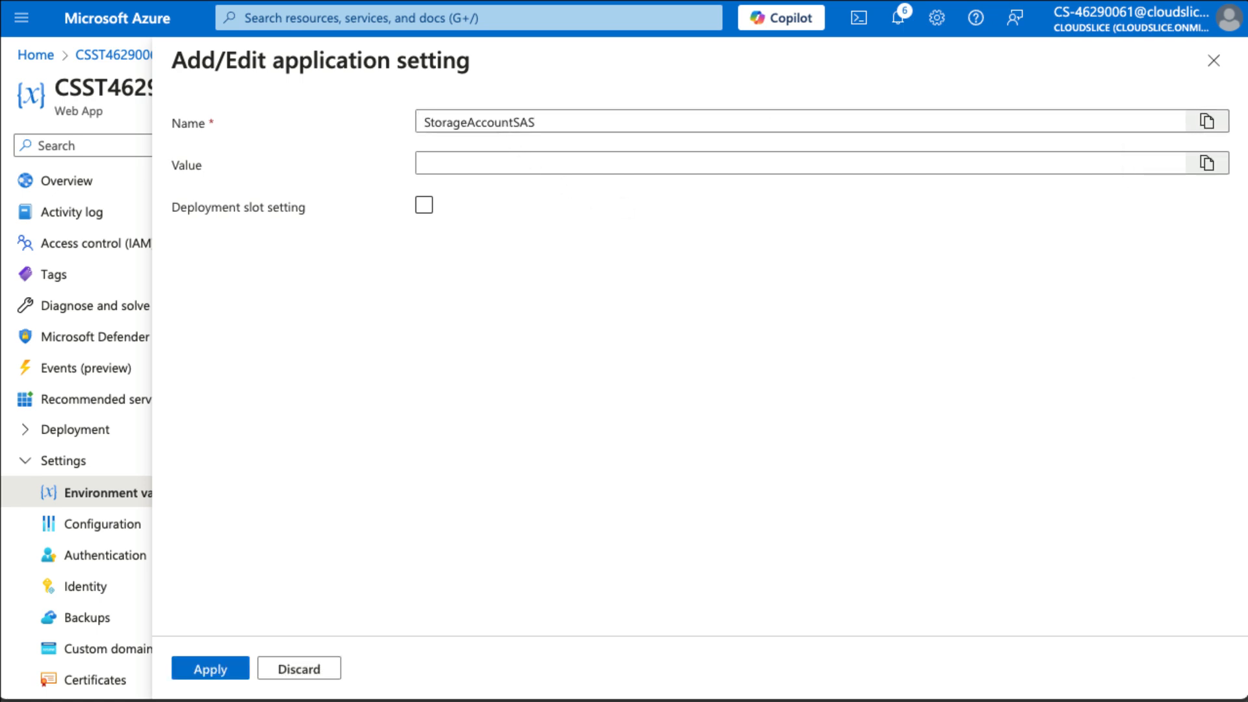
click(486, 163)
key(ctrl+v)
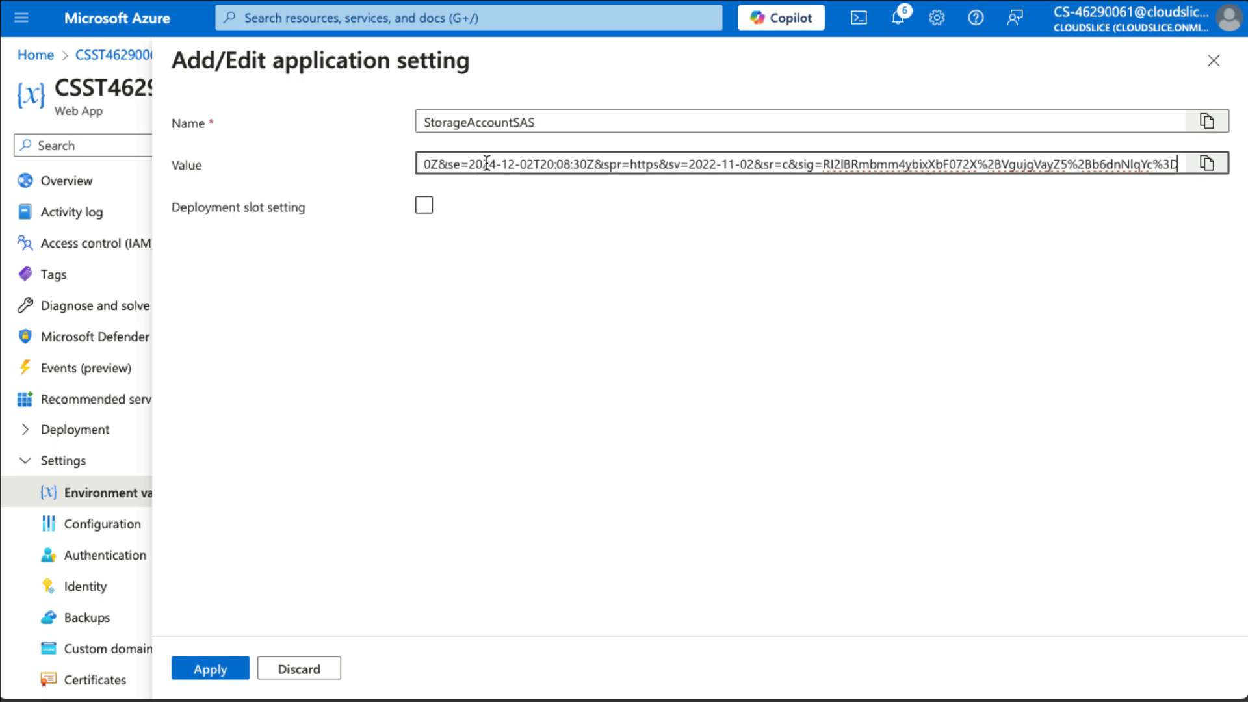
click(211, 670)
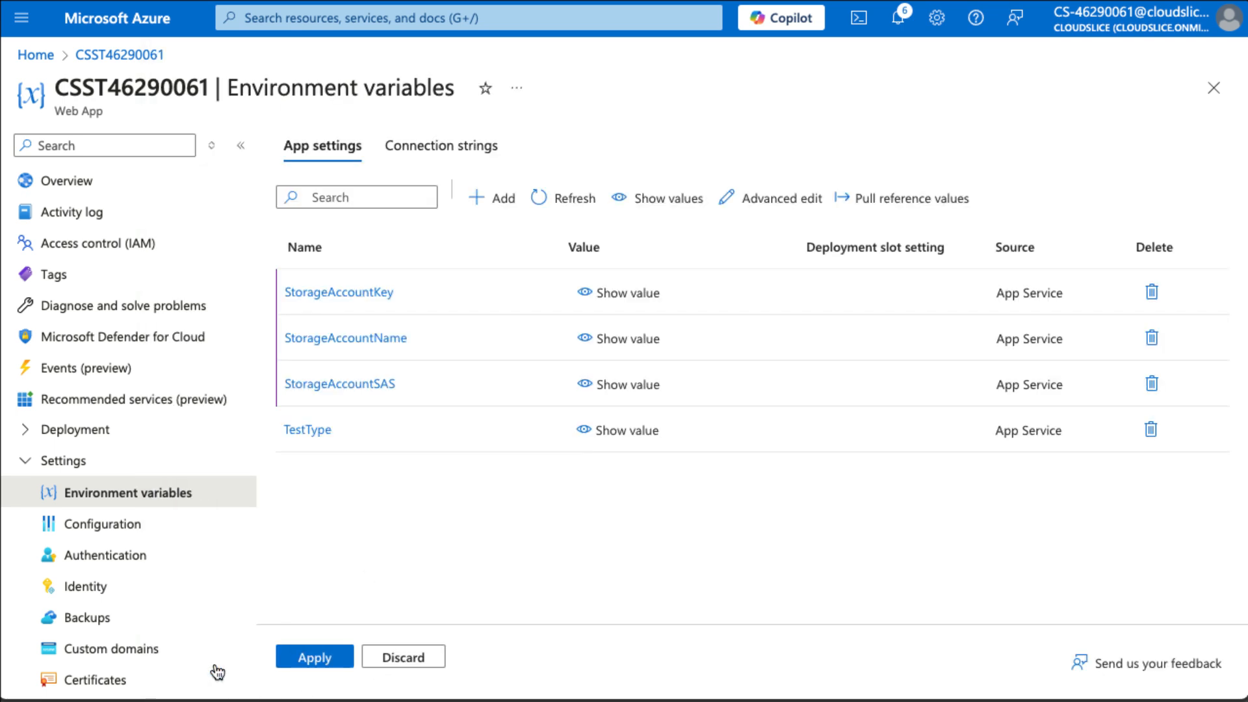
Save the new application settings and restart the web app from its overview.
click(315, 658)
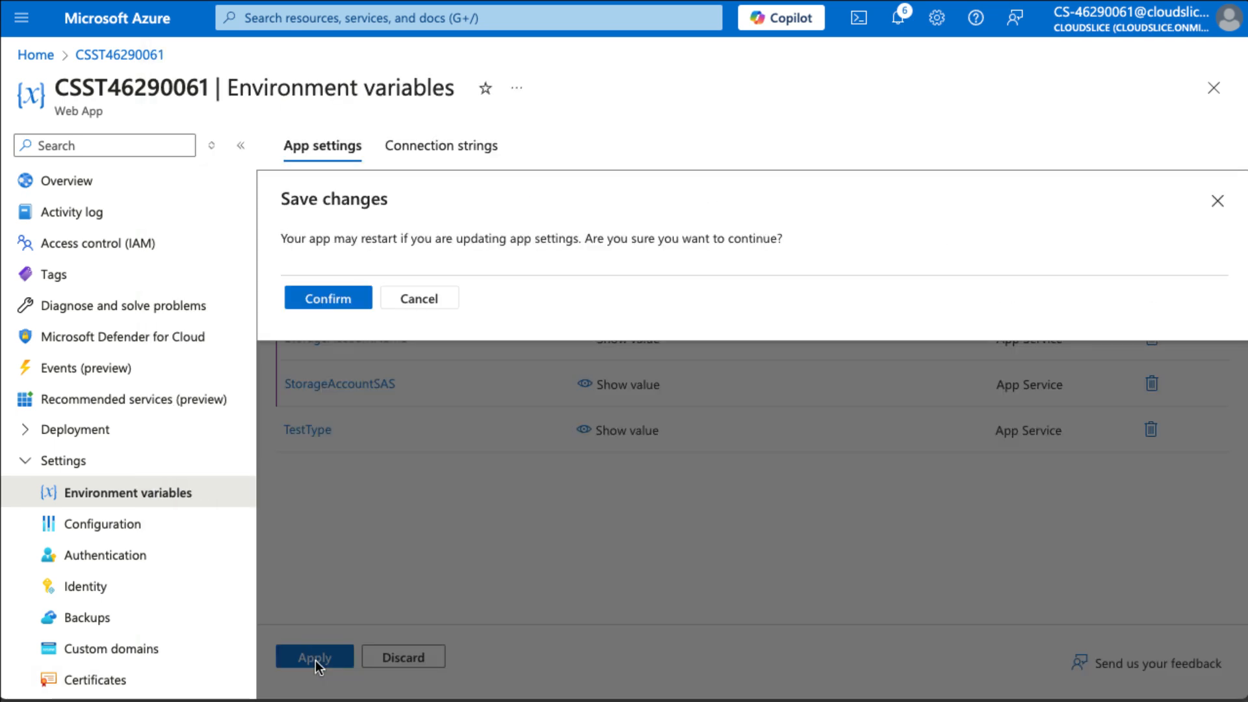
click(338, 306)
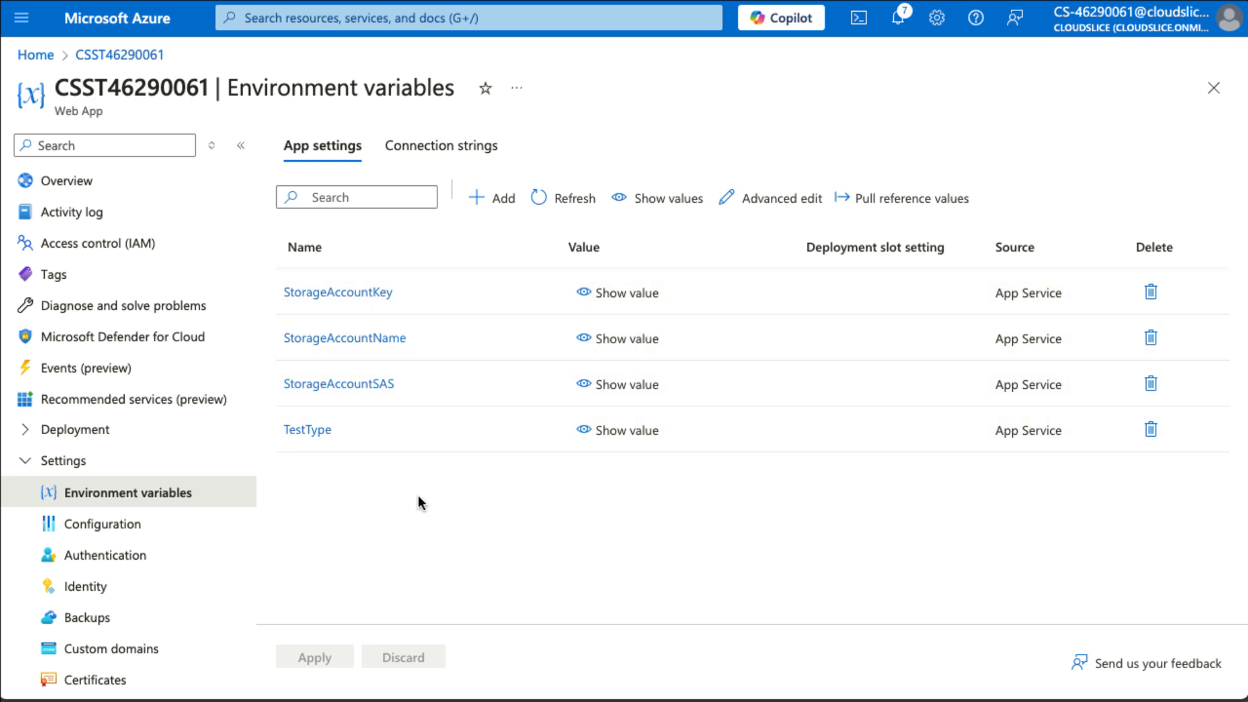
click(83, 190)
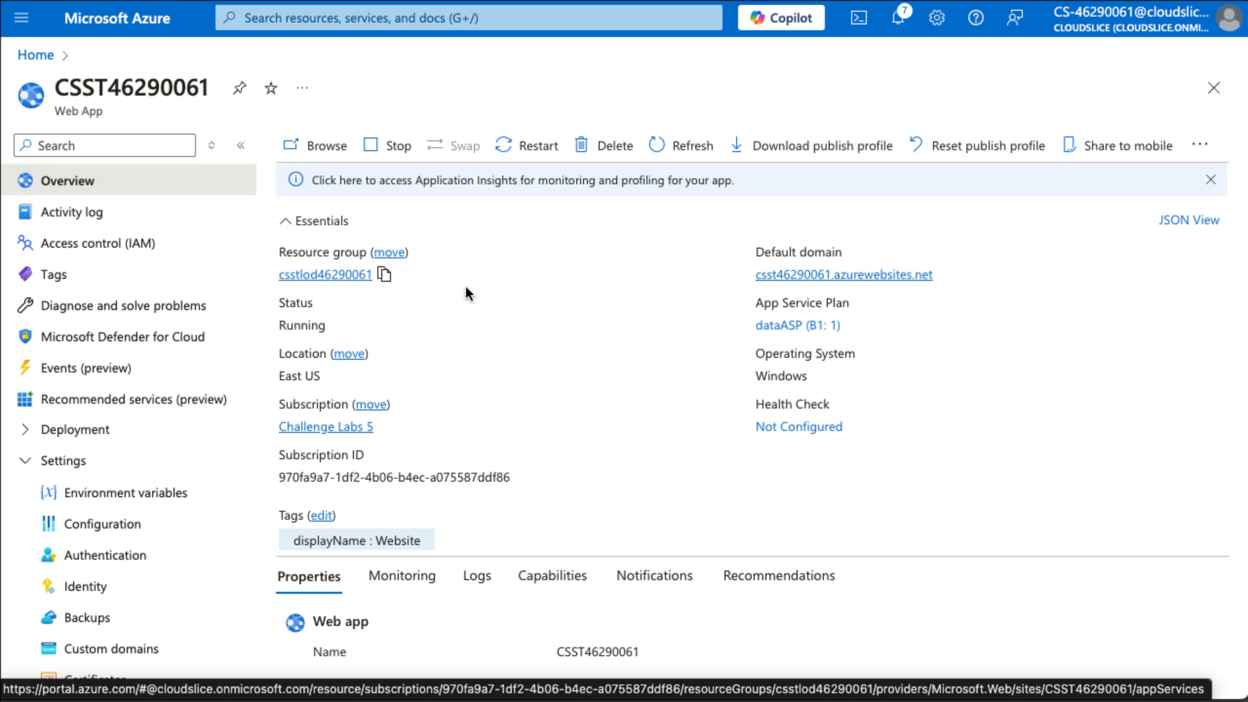
click(539, 162)
click(317, 252)
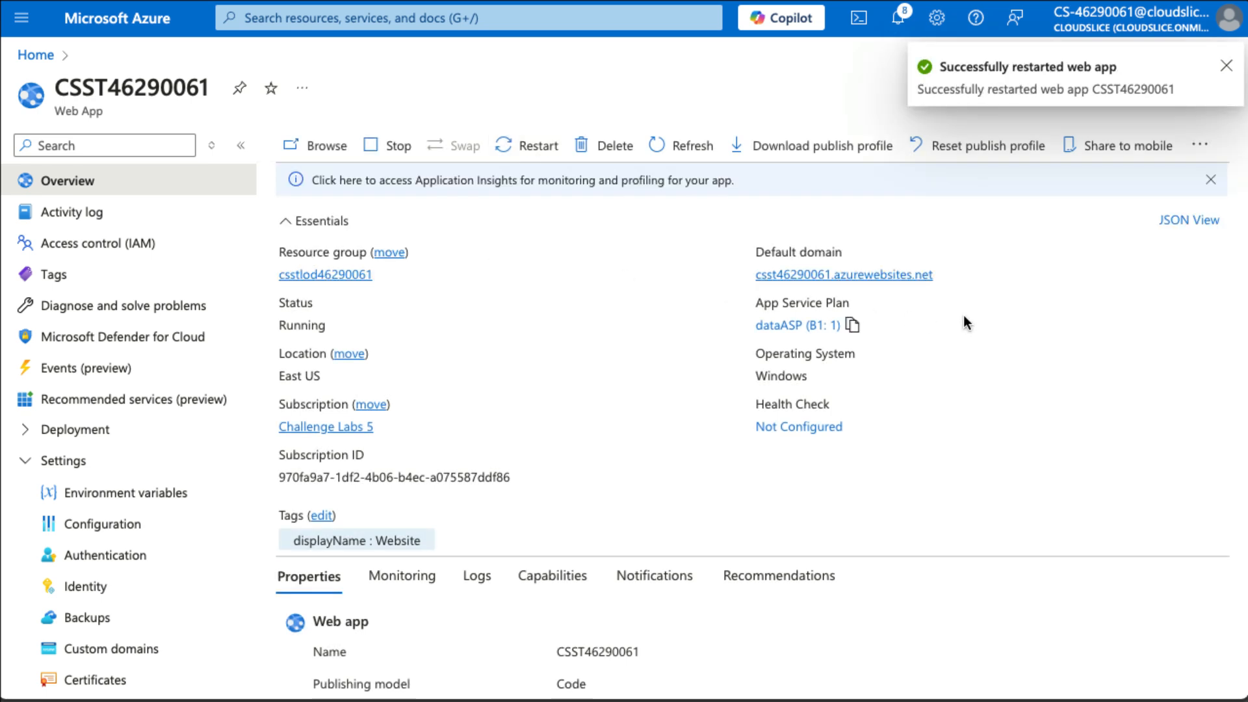
Open the web app's default domain and run the blob containers file test.
click(883, 276)
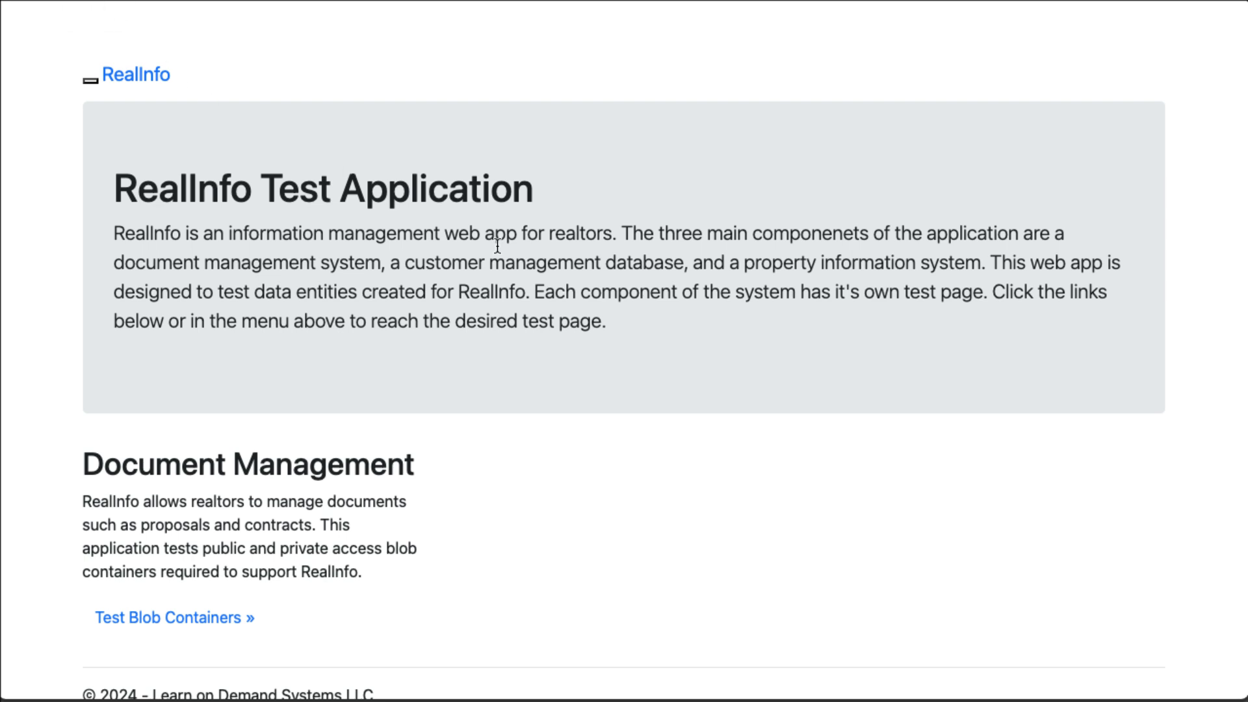
scroll(402, 538, down, 2)
click(166, 570)
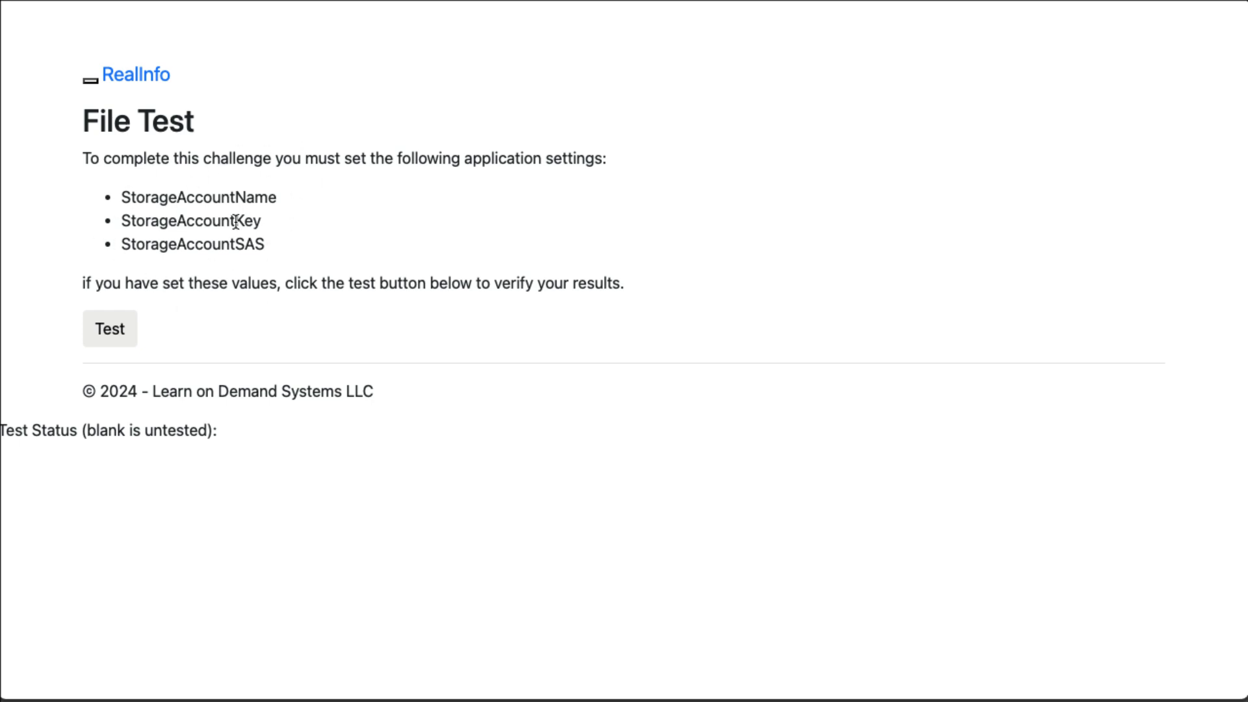
click(114, 330)
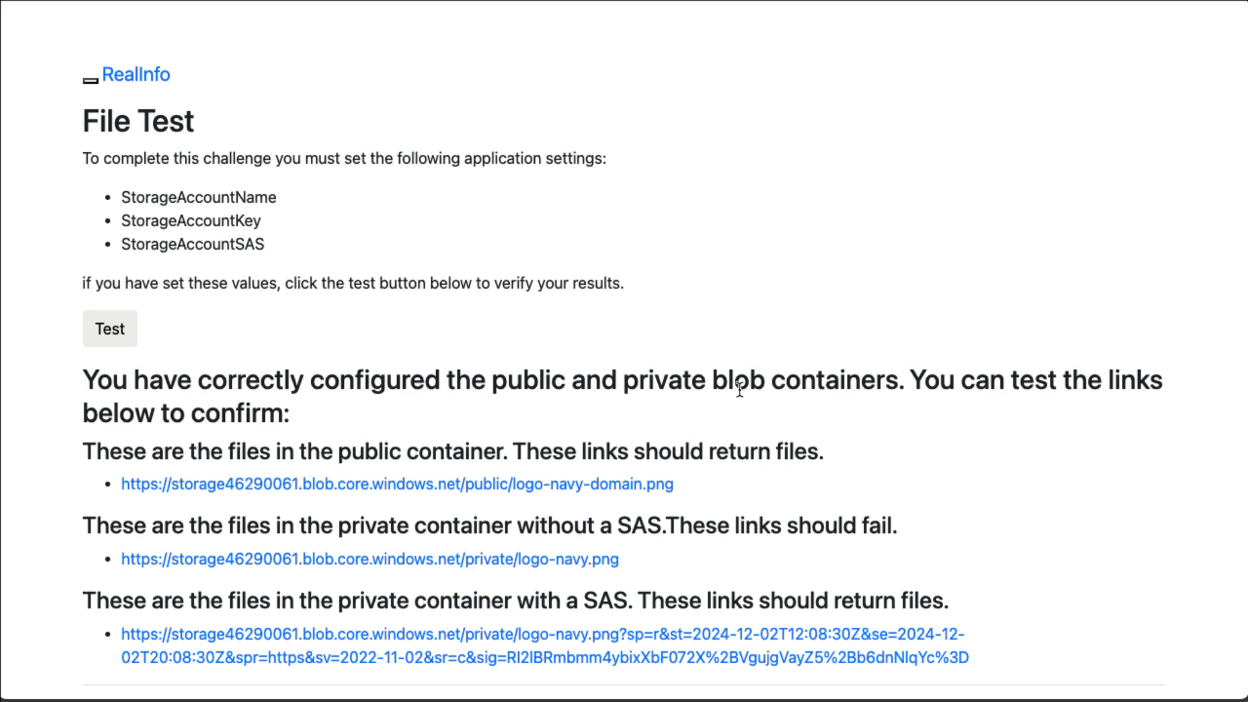
Check the test links for the public logo-navy-domain.png and the private logo-navy.png without a SAS.
scroll(790, 390, down, 3)
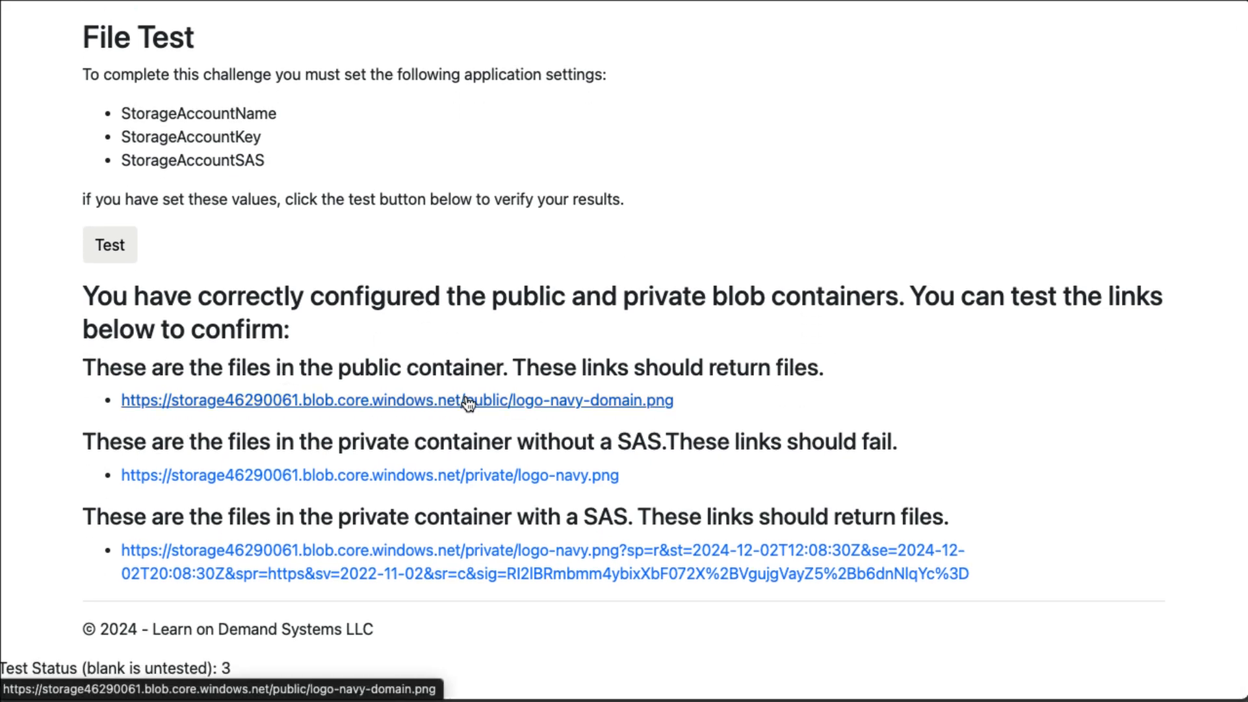
click(602, 401)
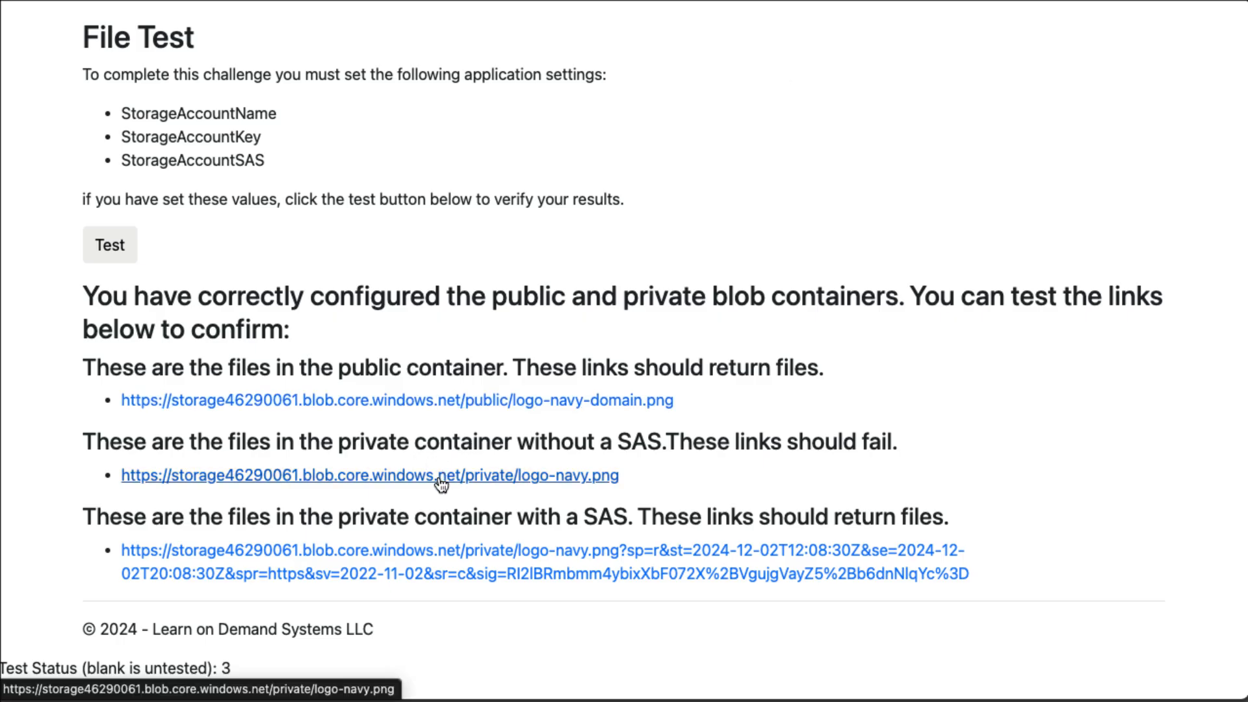
click(576, 480)
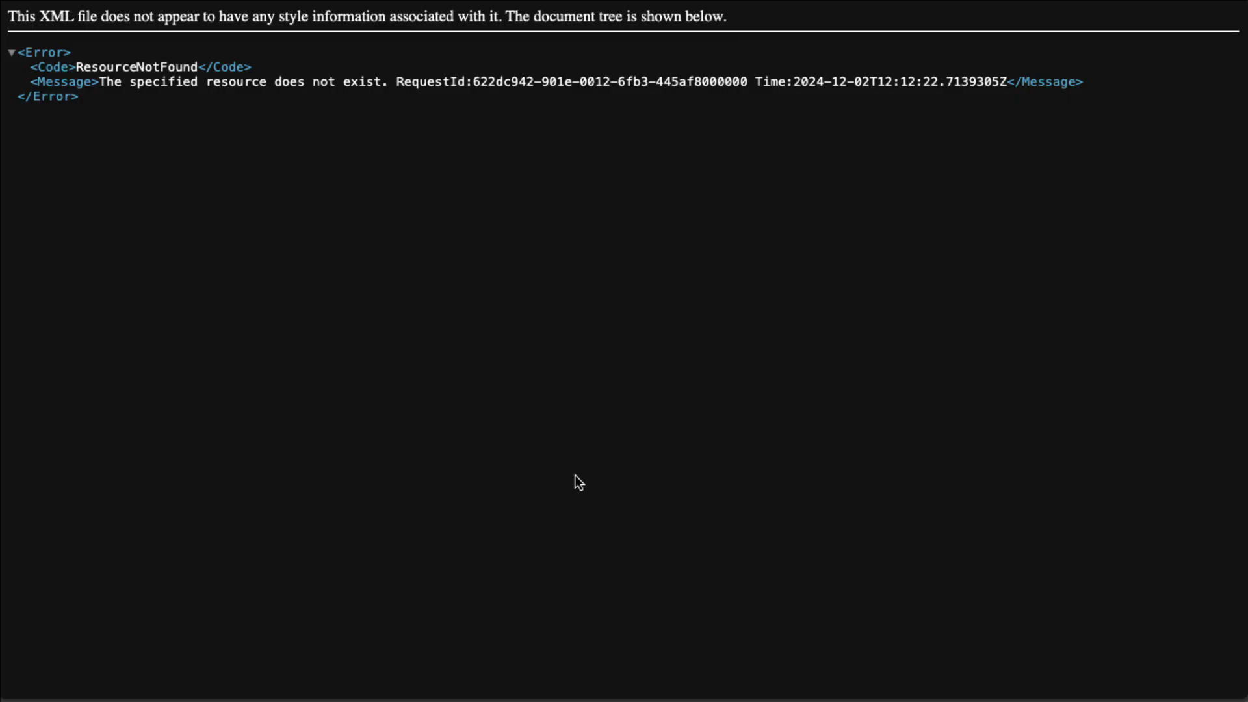
key(super+w)
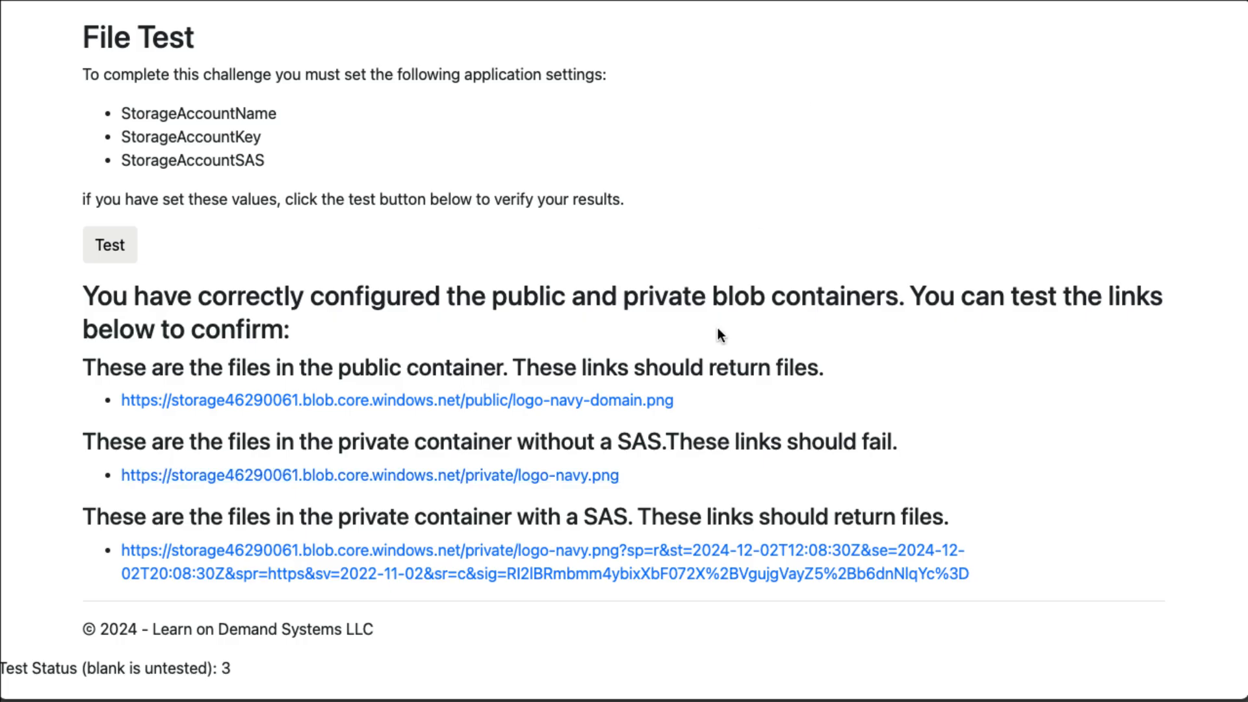